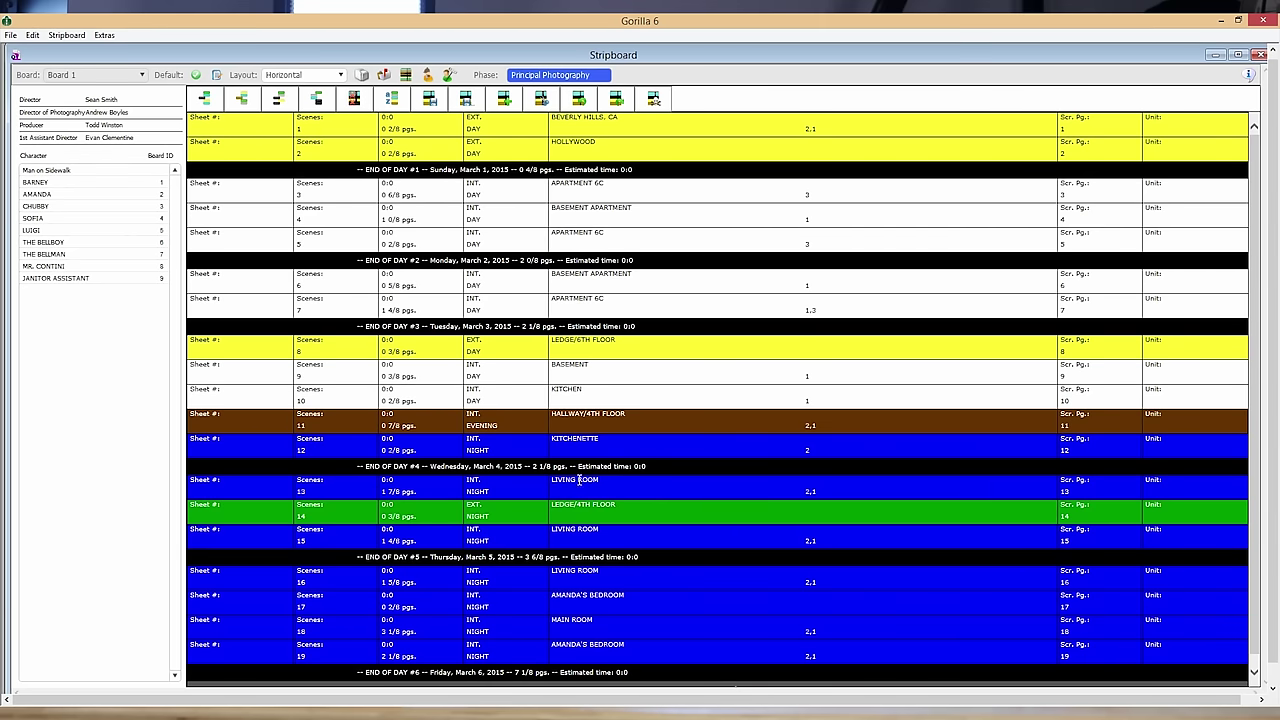
# Move the scene 13 strip ahead of Kitchenette, view the Park location, then open Global Groups.
pyautogui.moveTo(579, 480); pyautogui.dragTo(600, 444)
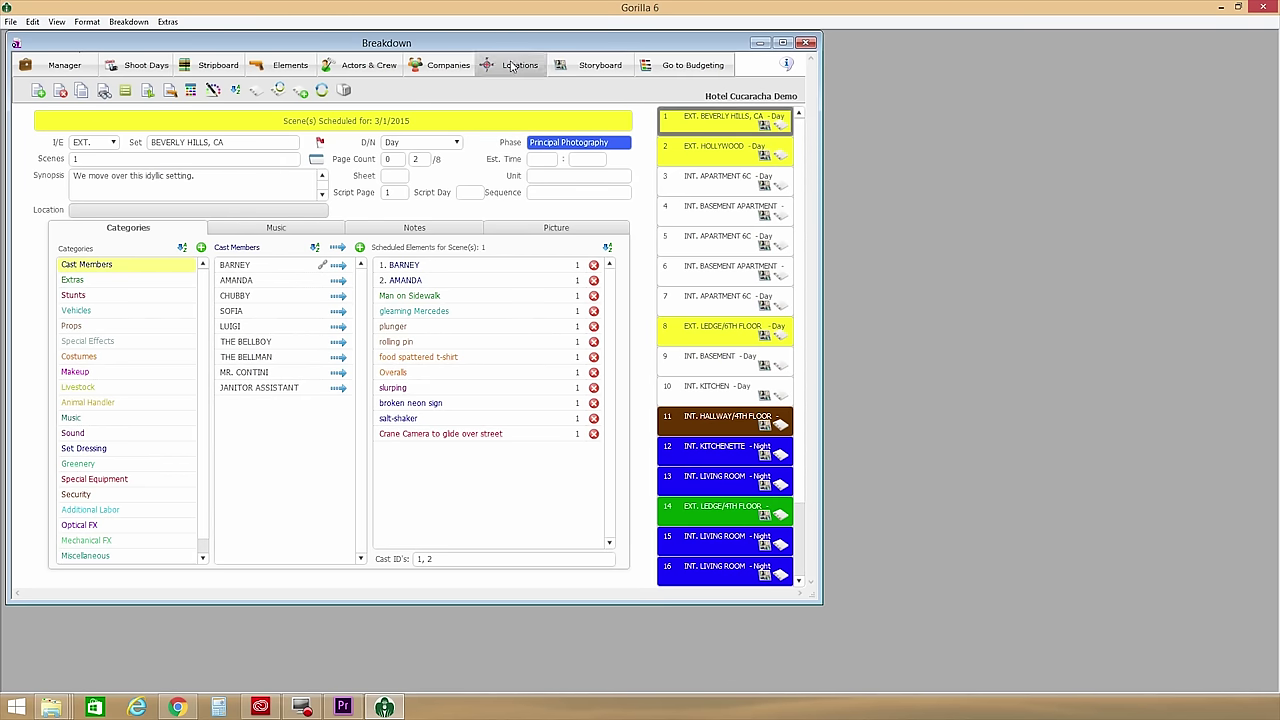
pyautogui.click(510, 65)
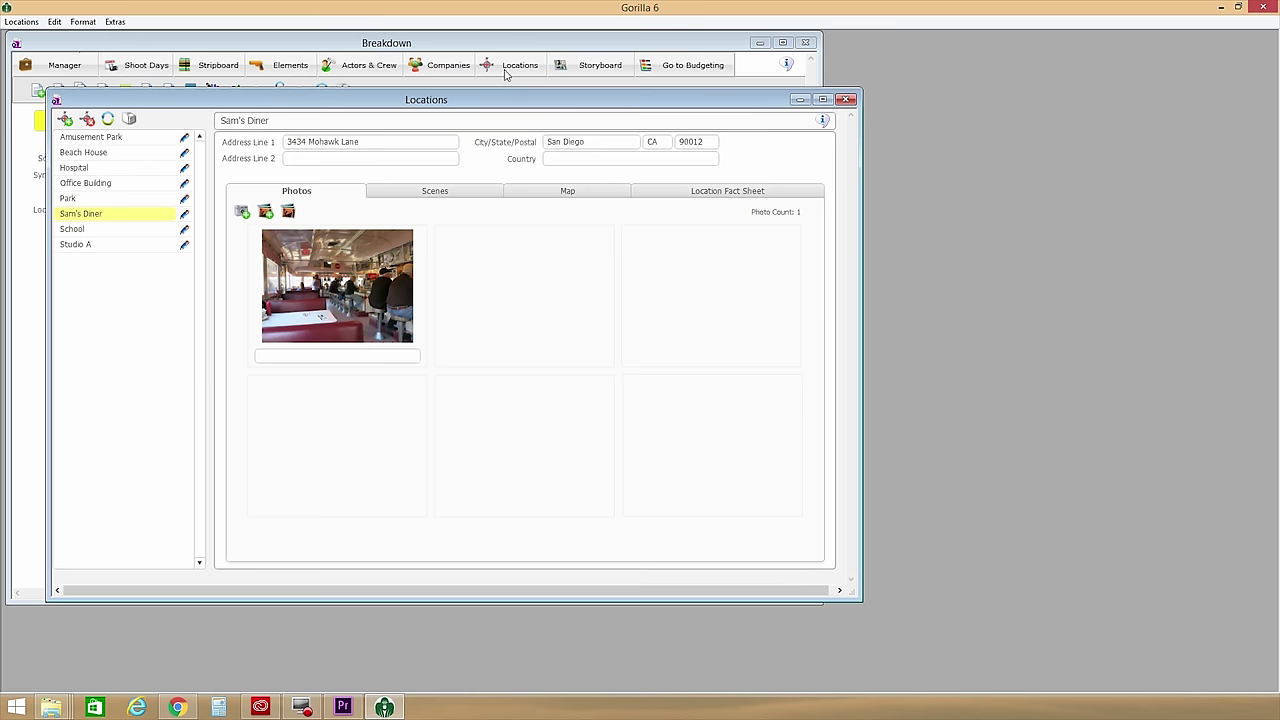
pyautogui.click(90, 199)
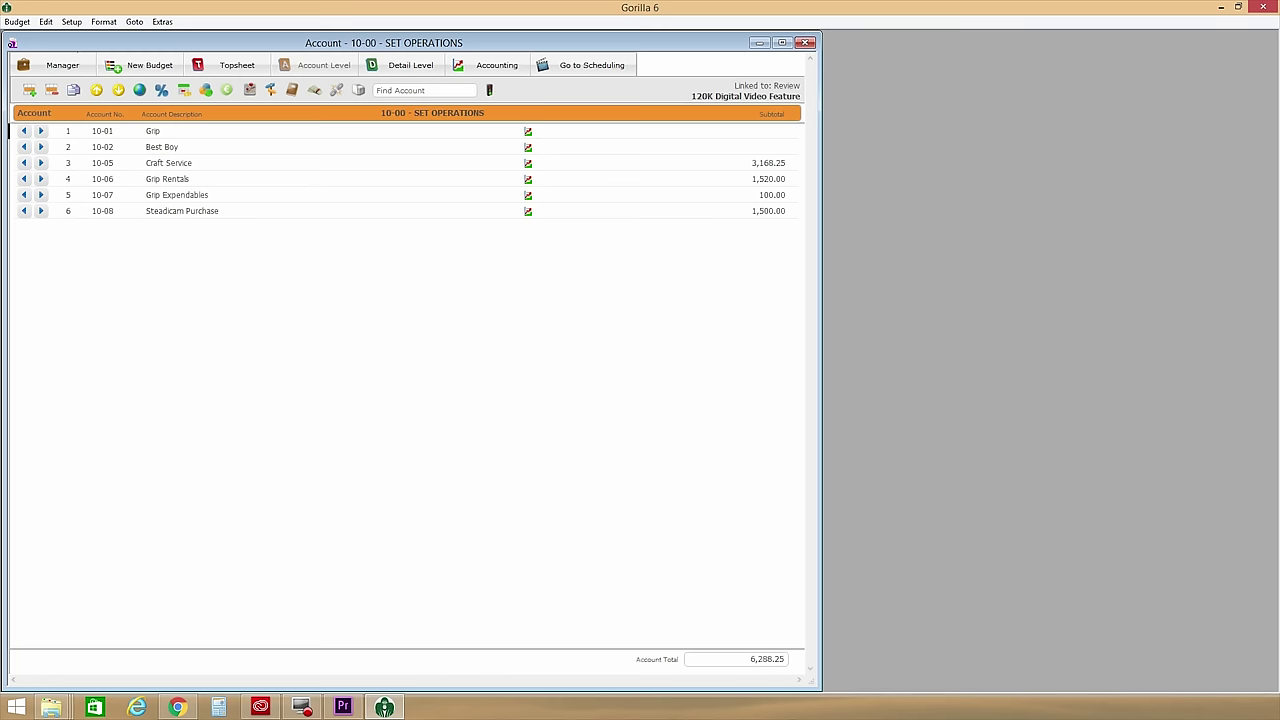
pyautogui.click(139, 91)
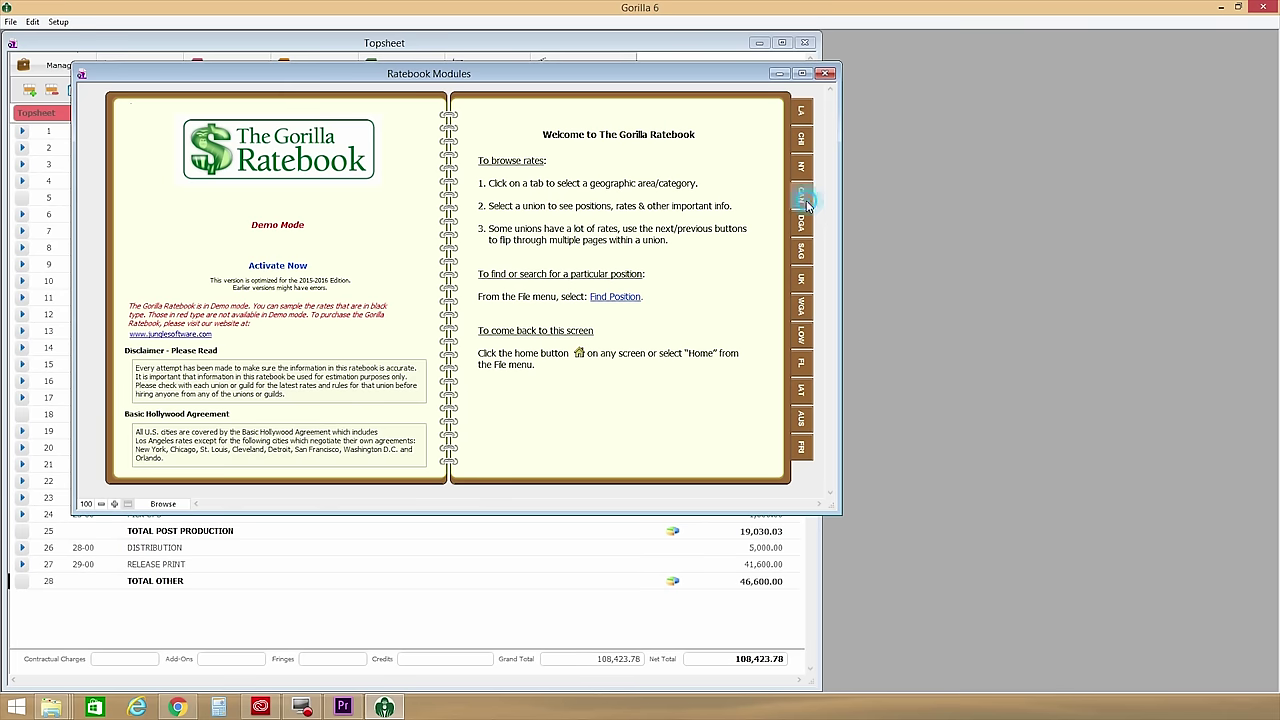
# Switch the ratebook to the Canada (CAN) rates.
pyautogui.click(804, 196)
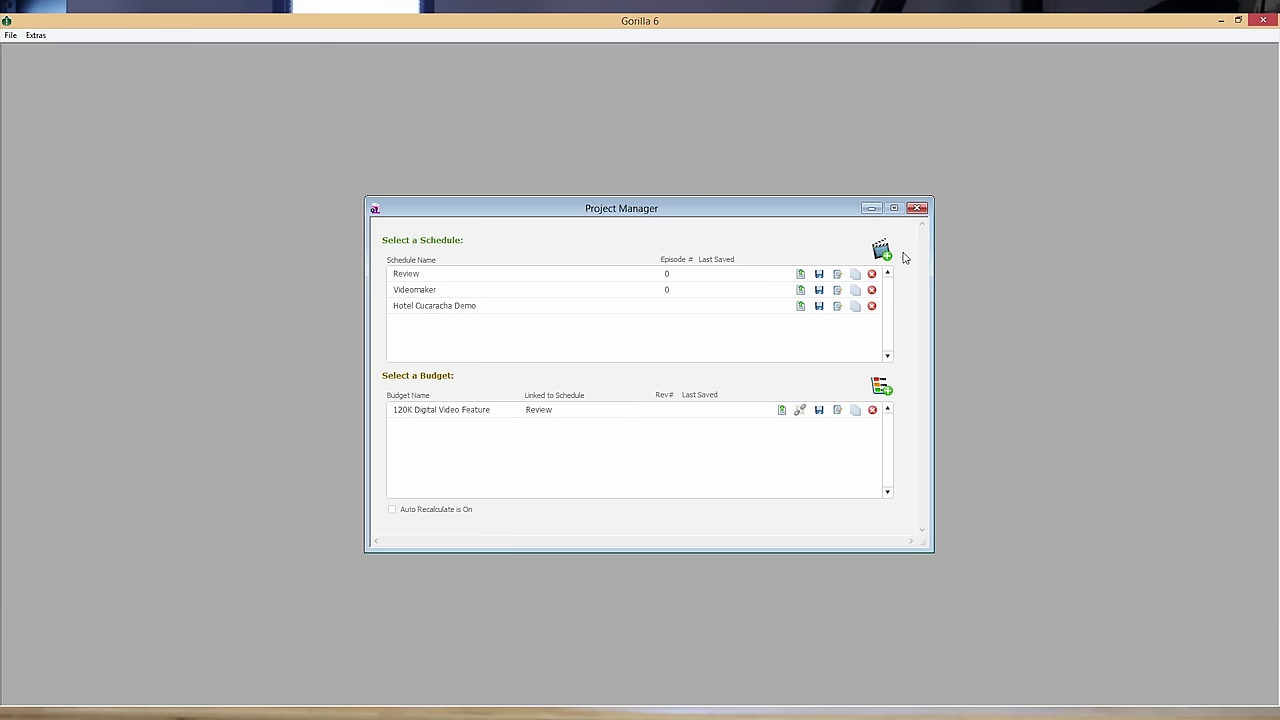
# Start a new schedule from an imported screenplay, browse My Screenplays, and move scene 13 above Day 4.
pyautogui.click(885, 250)
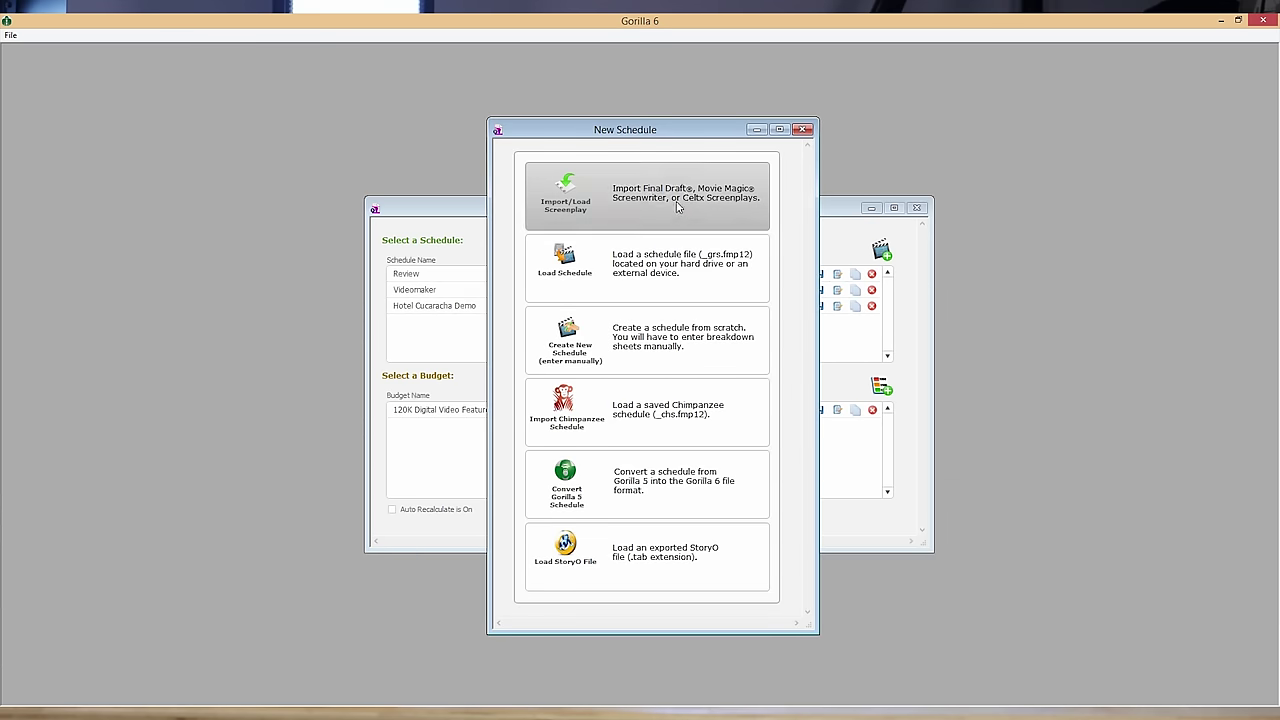
pyautogui.click(600, 212)
pyautogui.moveTo(622, 280); pyautogui.dragTo(617, 169)
pyautogui.moveTo(828, 240); pyautogui.dragTo(826, 285)
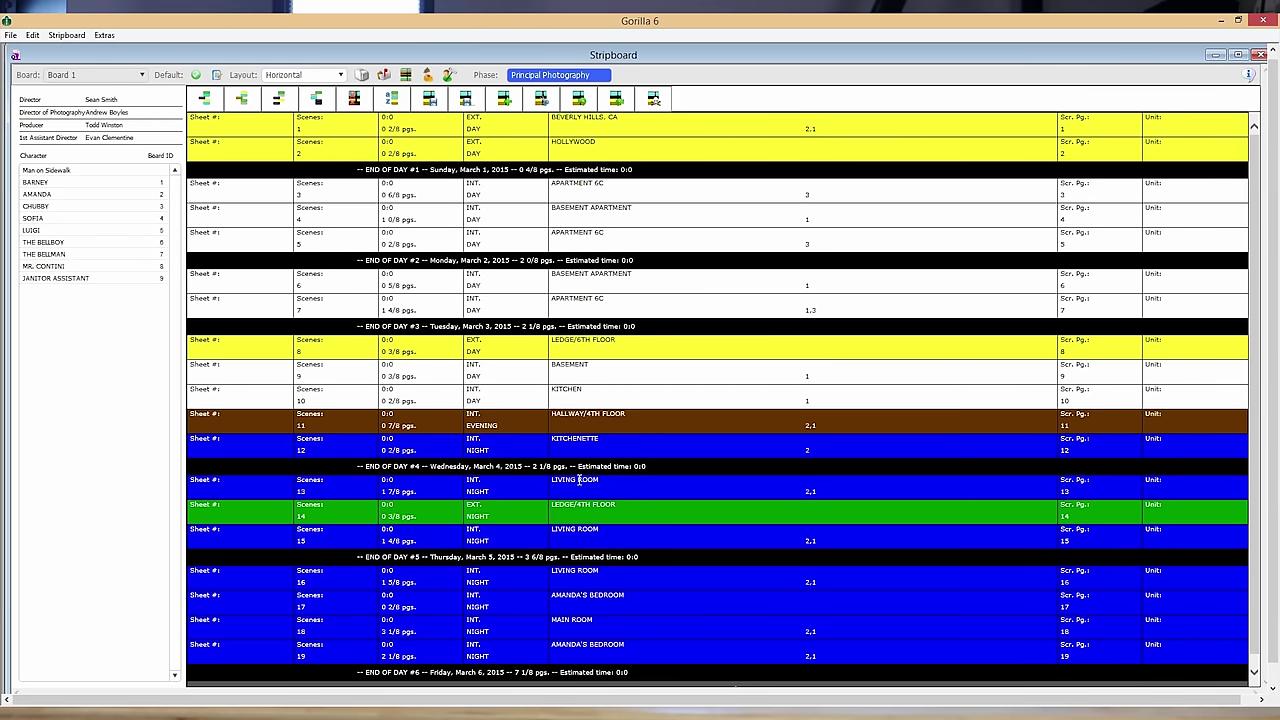
pyautogui.moveTo(579, 480); pyautogui.dragTo(579, 440)
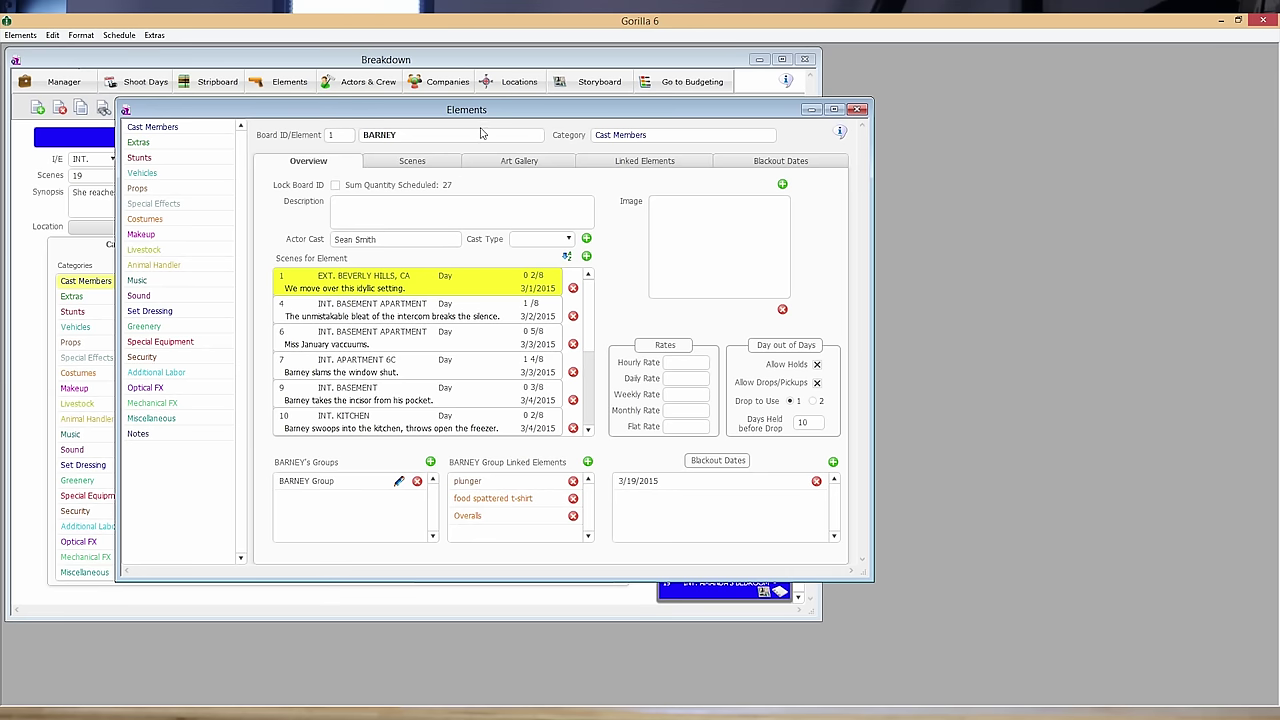
# Check BARNEY's blackout dates, then the blackout dates of the Vehicles element gleaming Mercedes.
pyautogui.moveTo(495, 113); pyautogui.dragTo(429, 112)
pyautogui.click(703, 166)
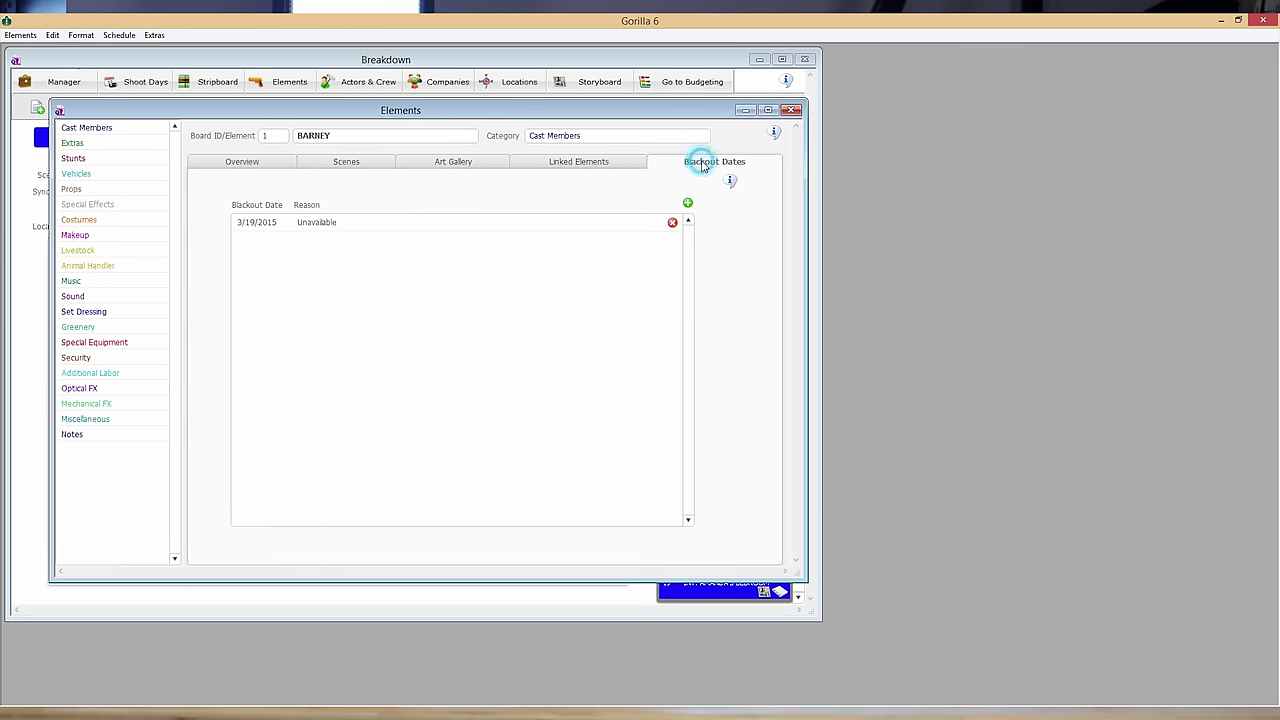
pyautogui.click(86, 127)
pyautogui.click(87, 176)
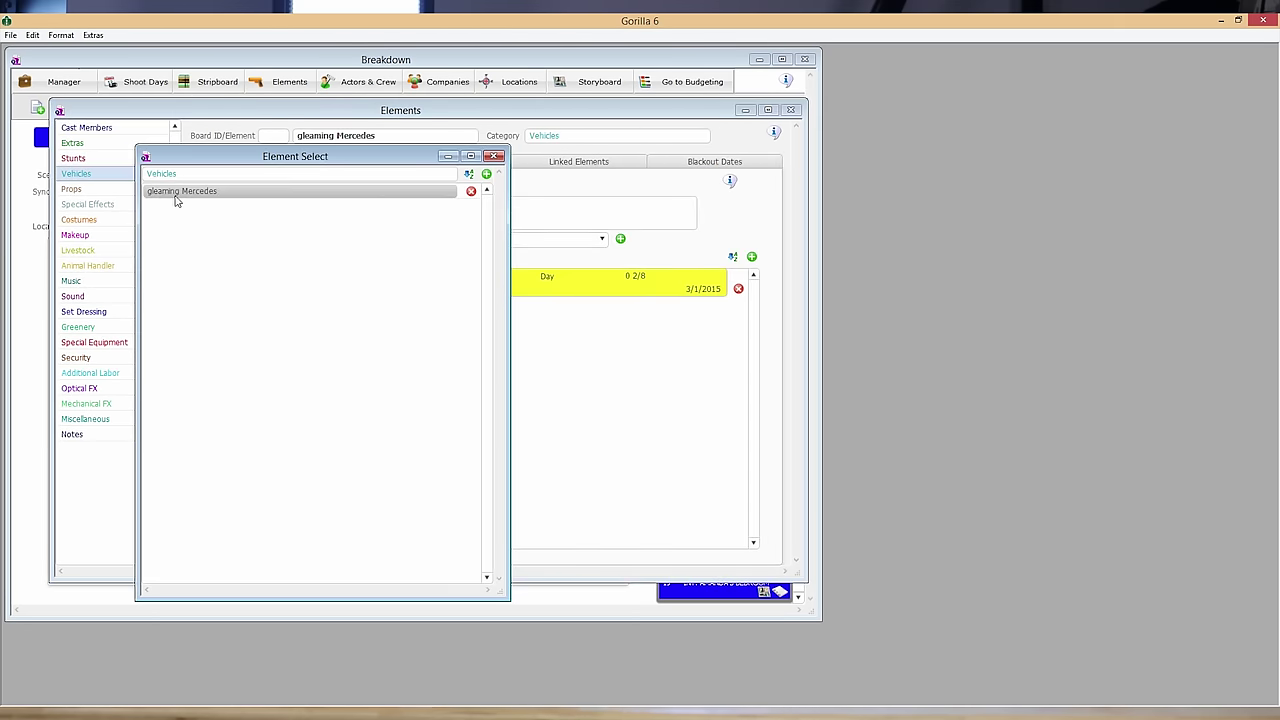
pyautogui.click(177, 198)
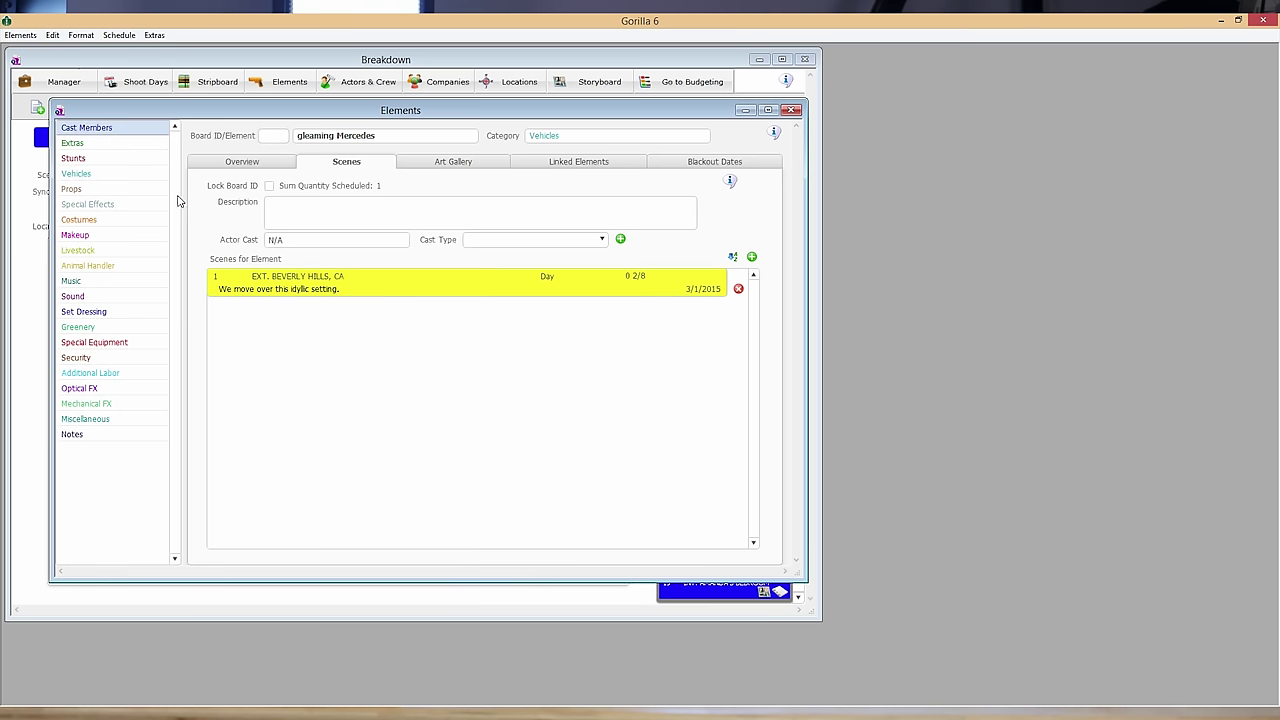
pyautogui.click(697, 164)
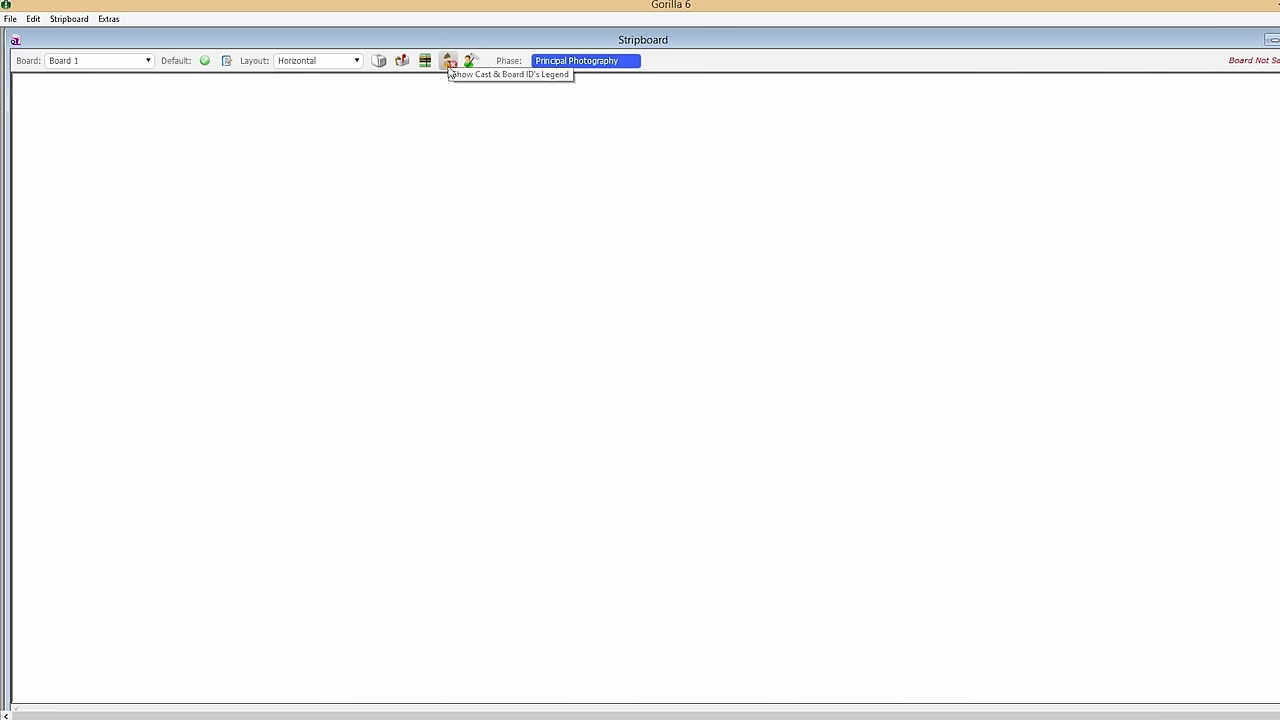
# Show the Cast & Board ID's legend and switch the stripboard layout to Vertical.
pyautogui.click(449, 63)
pyautogui.click(449, 63)
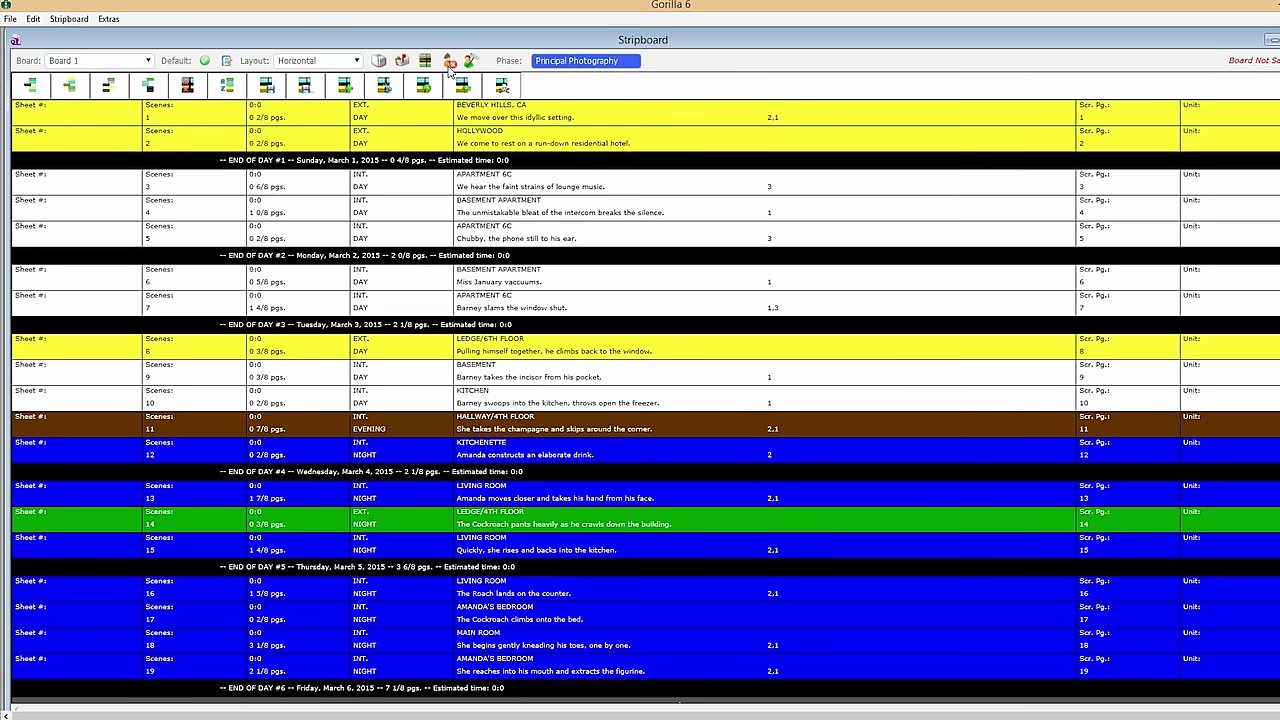
pyautogui.click(449, 63)
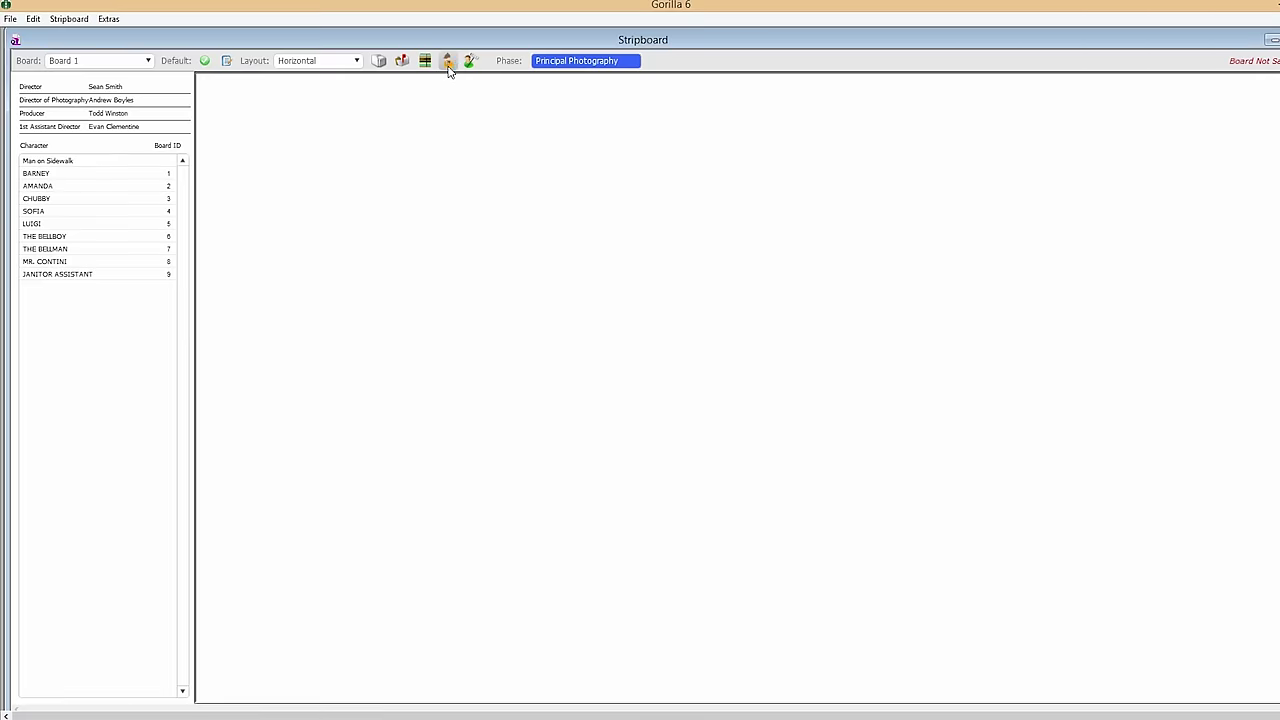
pyautogui.click(355, 61)
pyautogui.click(345, 100)
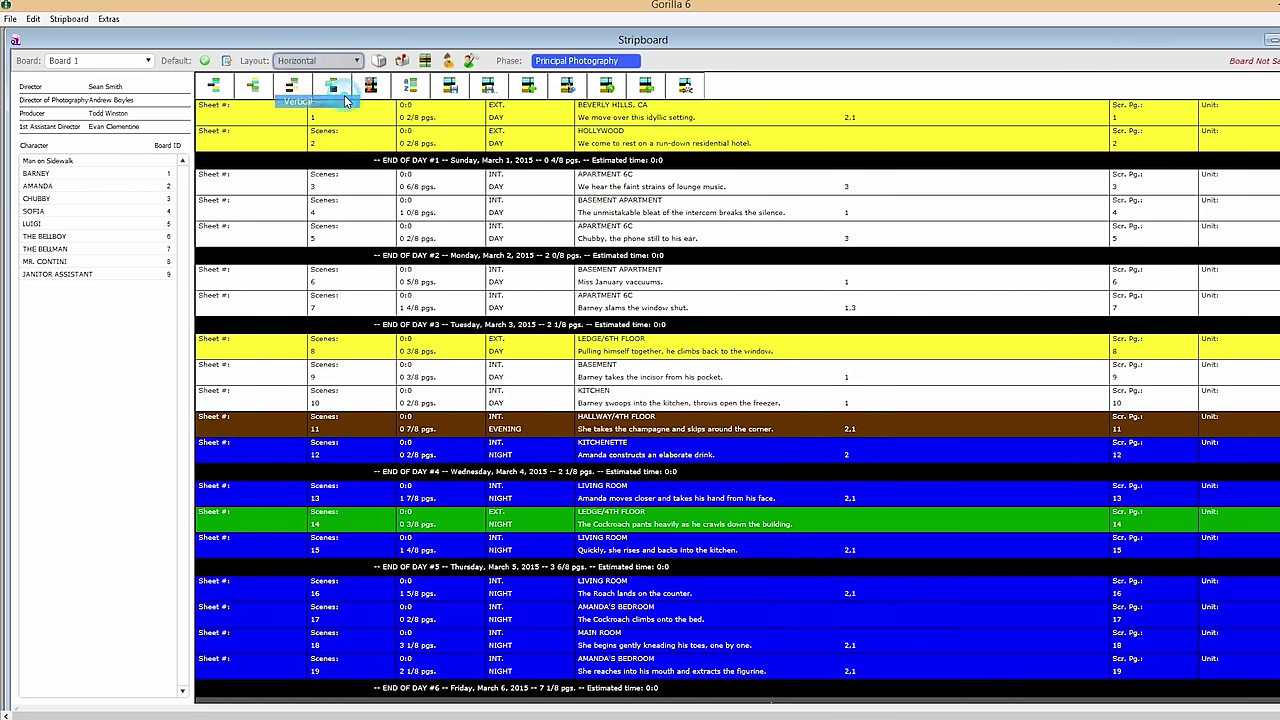
pyautogui.click(354, 66)
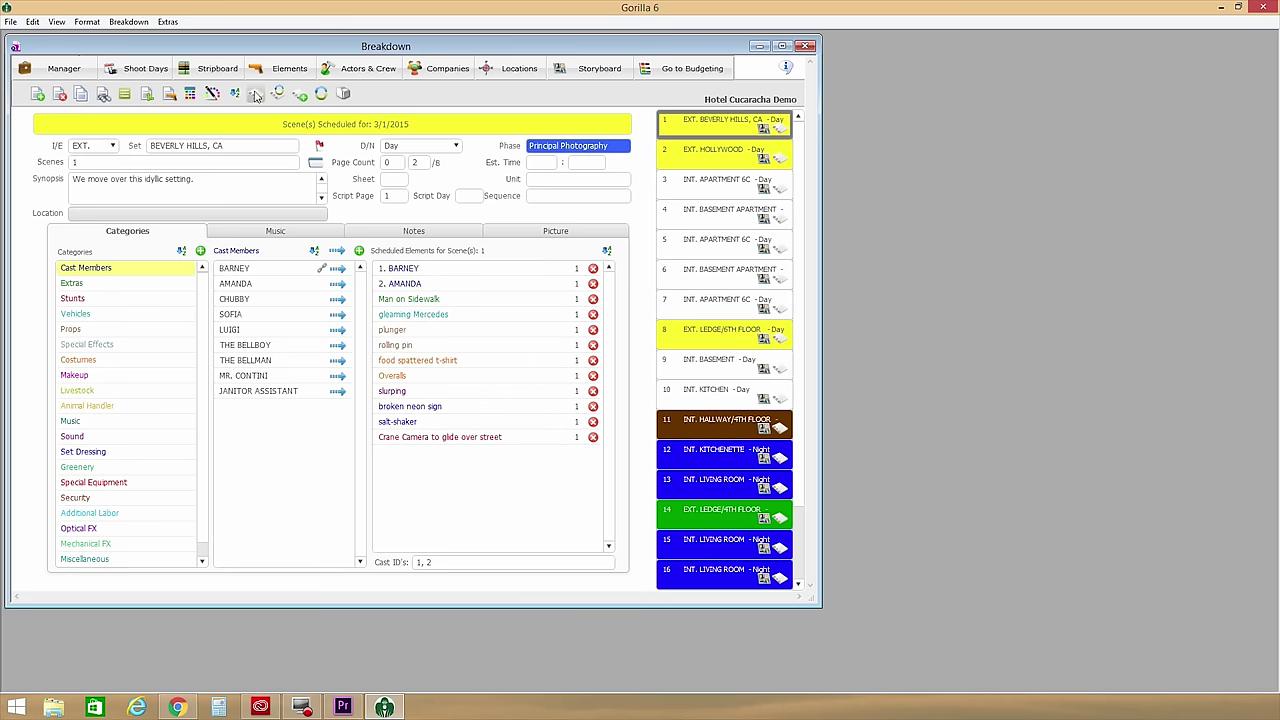
pyautogui.click(255, 93)
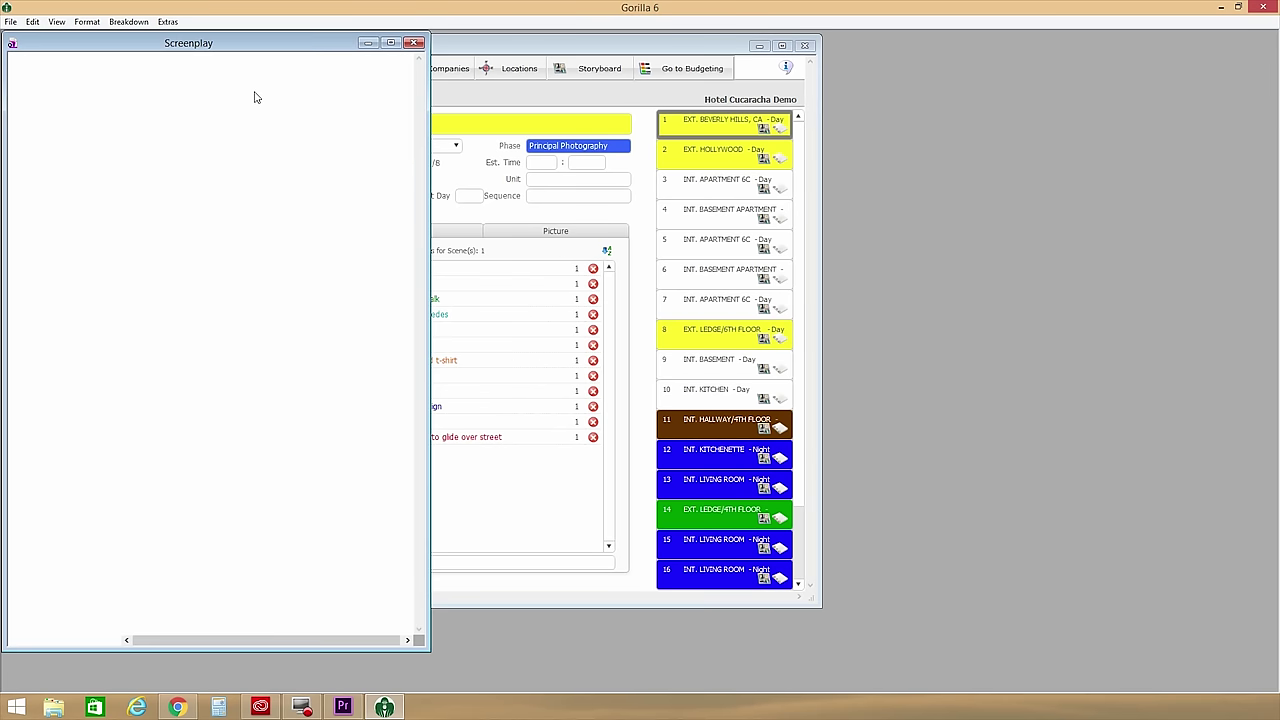
pyautogui.moveTo(275, 48); pyautogui.dragTo(1104, 56)
pyautogui.click(167, 21)
pyautogui.click(185, 90)
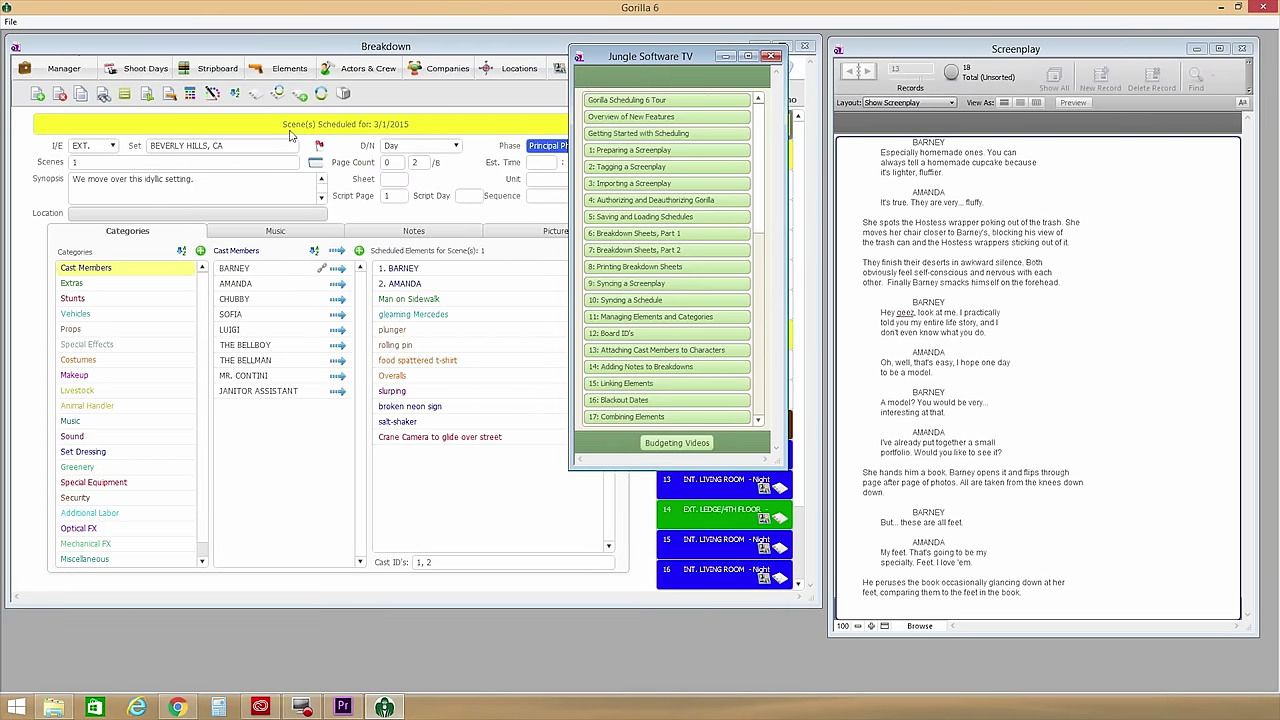
pyautogui.moveTo(760, 163); pyautogui.dragTo(763, 215)
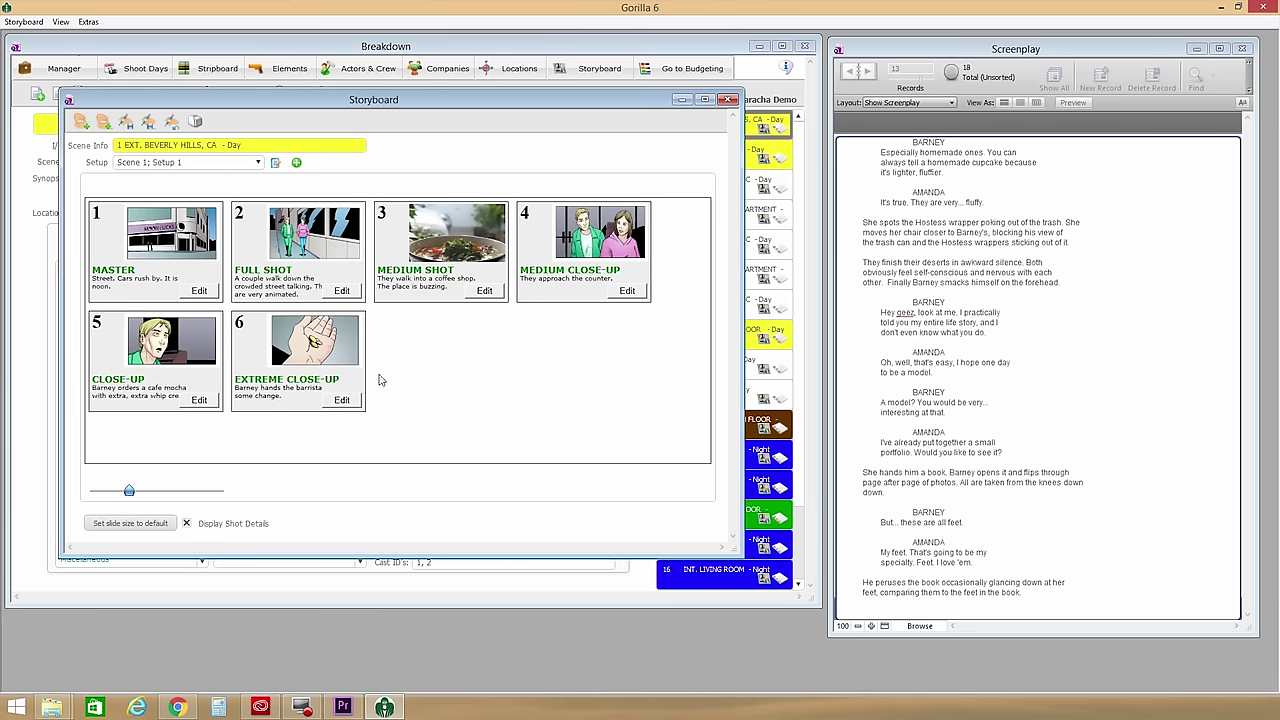
pyautogui.click(342, 400)
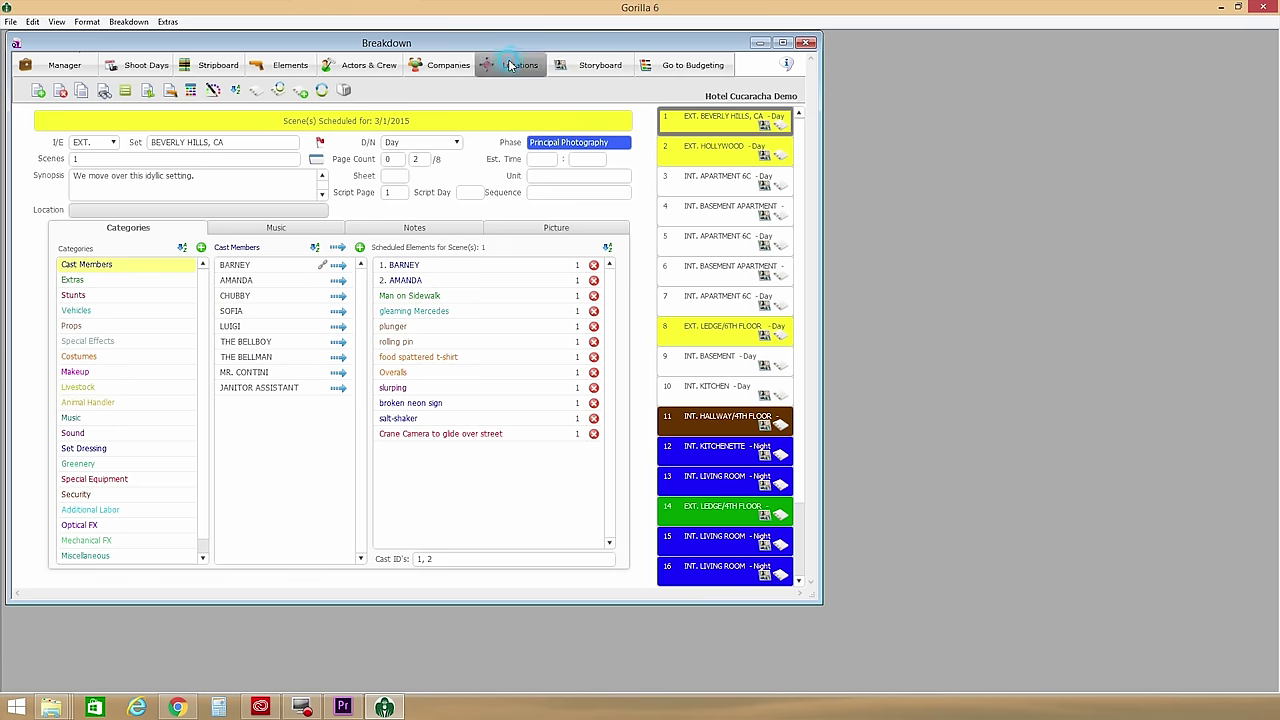
# View the Park location's map and its location fact sheet.
pyautogui.click(510, 65)
pyautogui.click(557, 192)
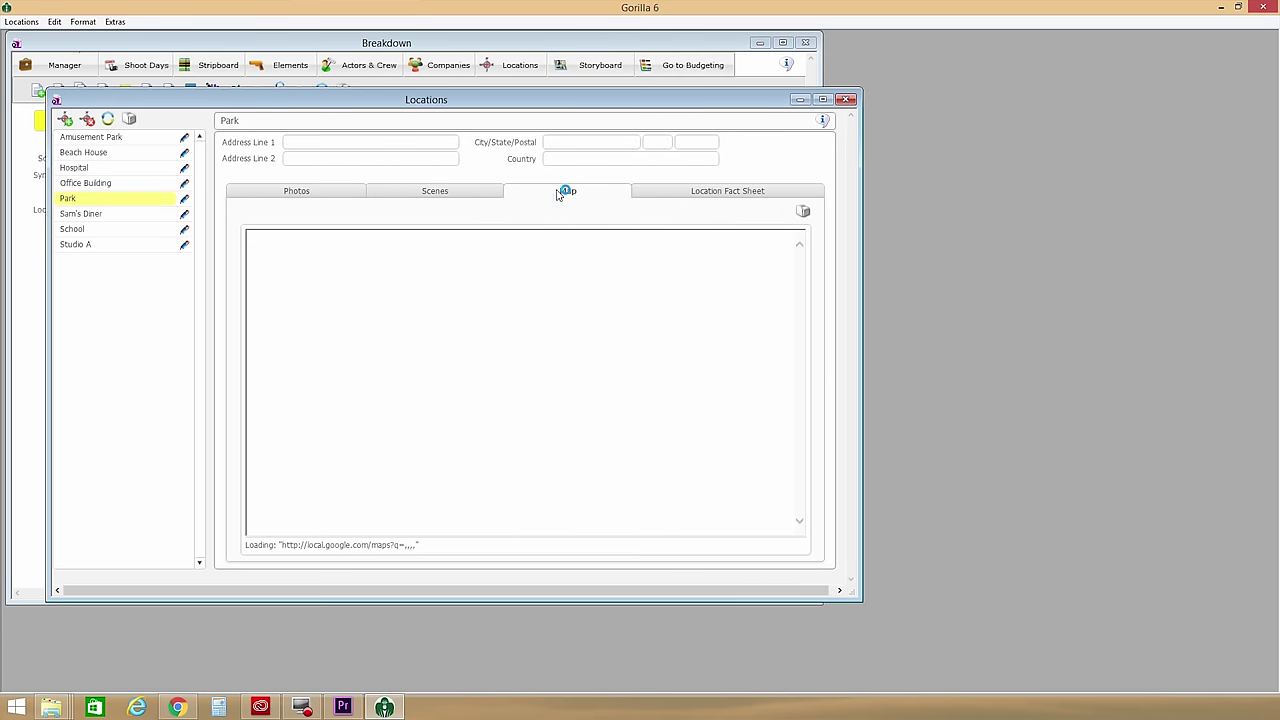
pyautogui.click(719, 195)
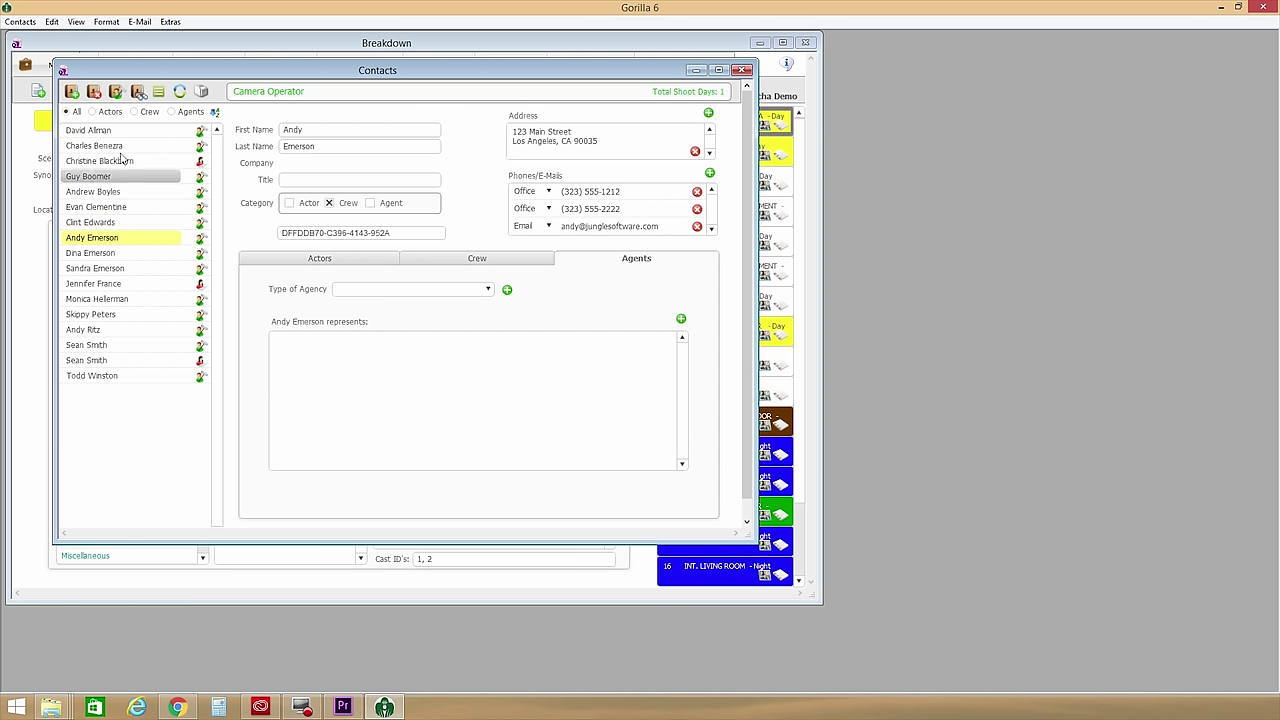
# Filter the contact list to actors, then crew, then agents.
pyautogui.click(99, 114)
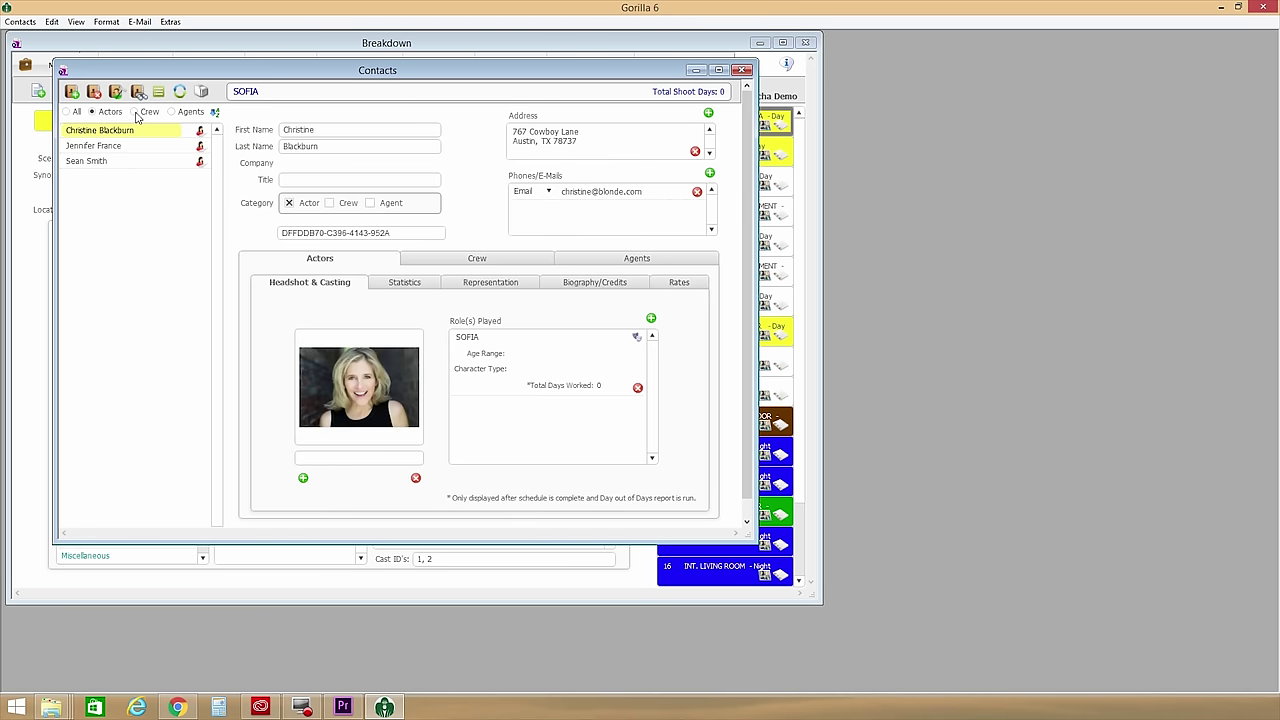
pyautogui.click(135, 113)
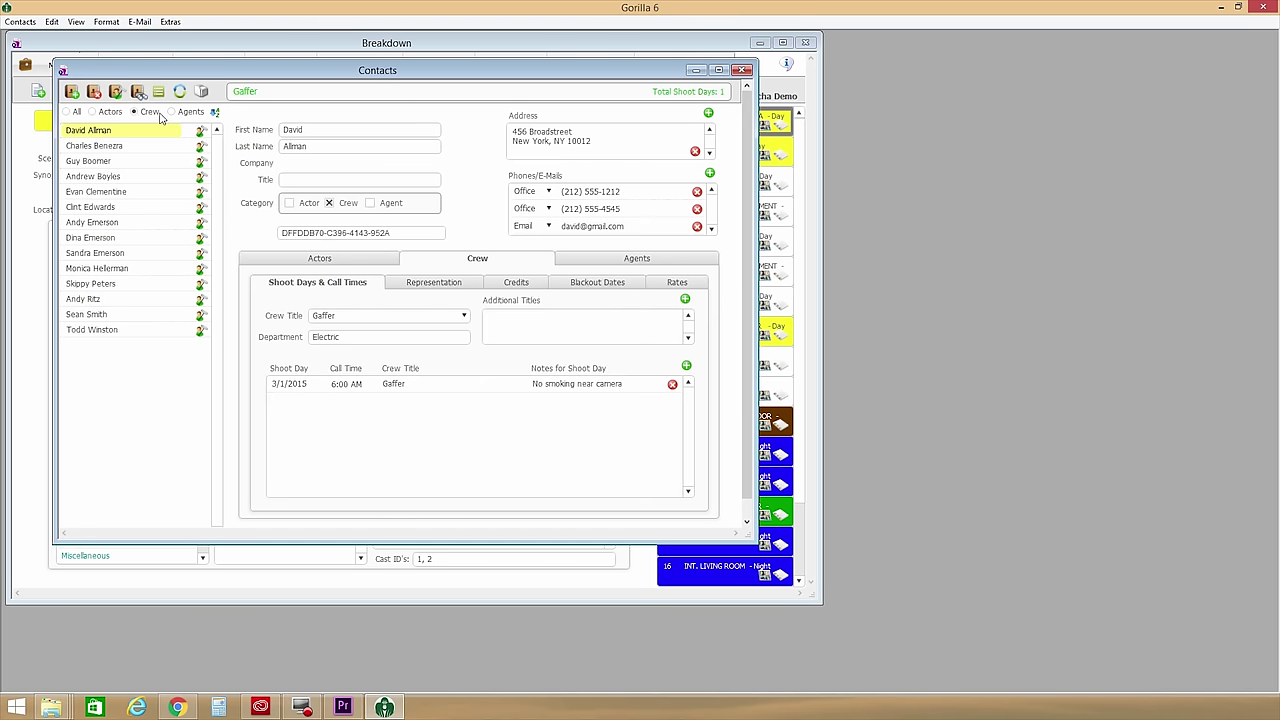
pyautogui.click(173, 112)
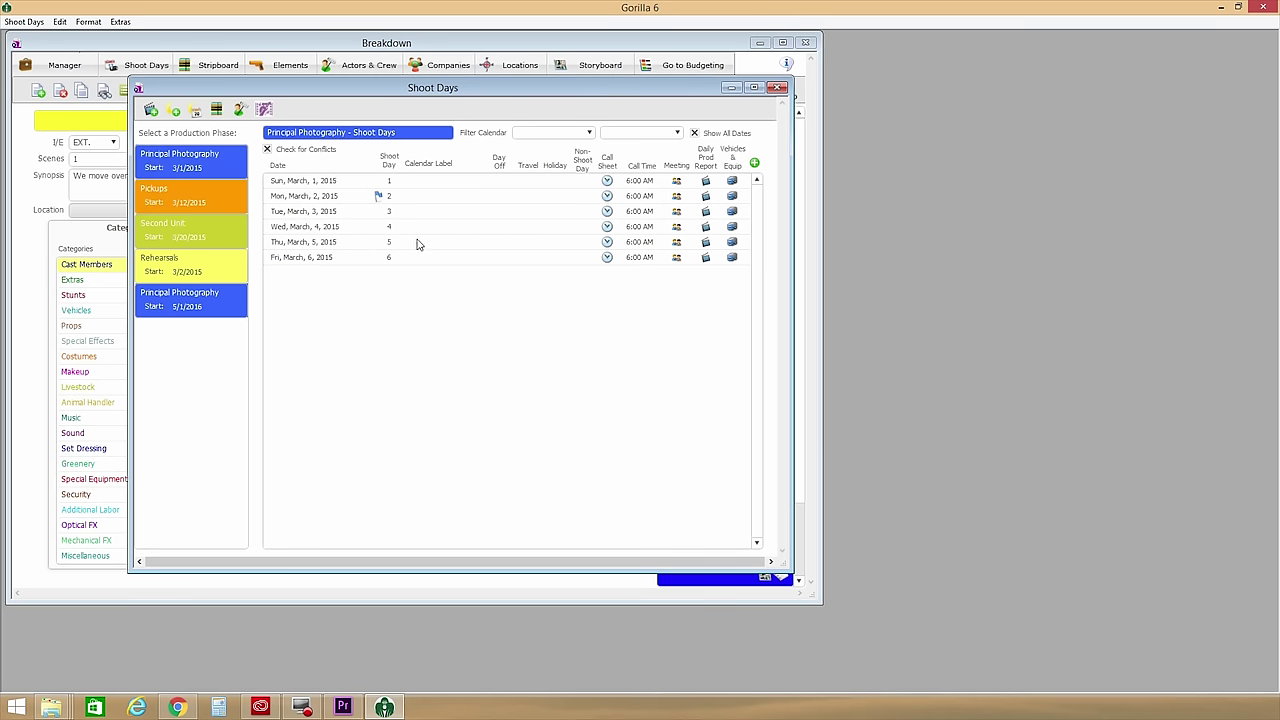
# Show the Pickups phase's shoot days and place the March 2015 monthly calendar beside the phases.
pyautogui.click(172, 203)
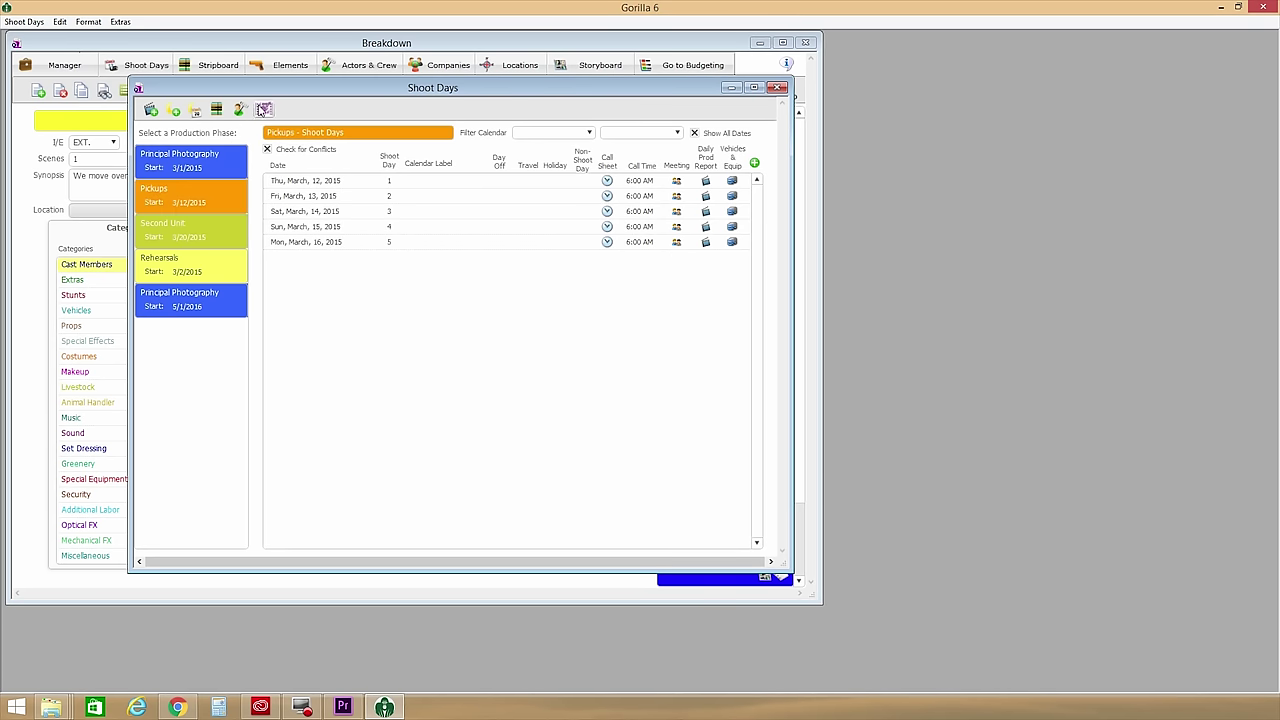
pyautogui.click(196, 112)
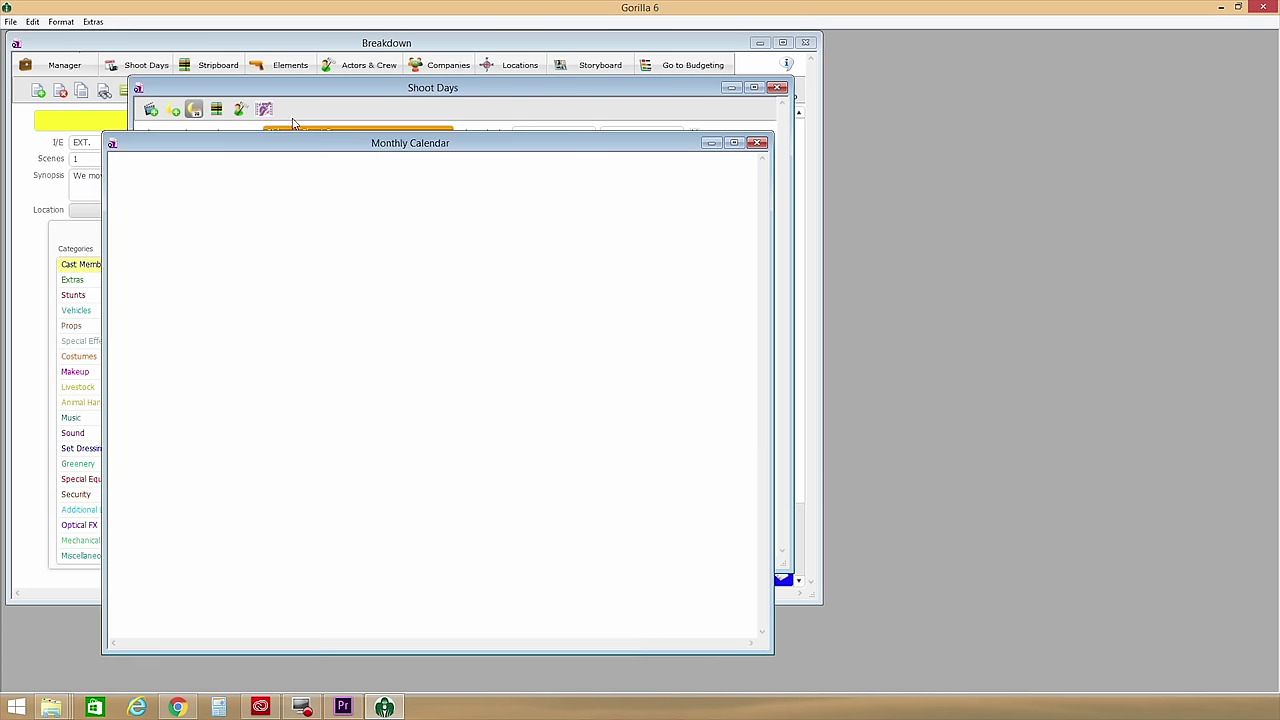
pyautogui.moveTo(477, 148); pyautogui.dragTo(717, 67)
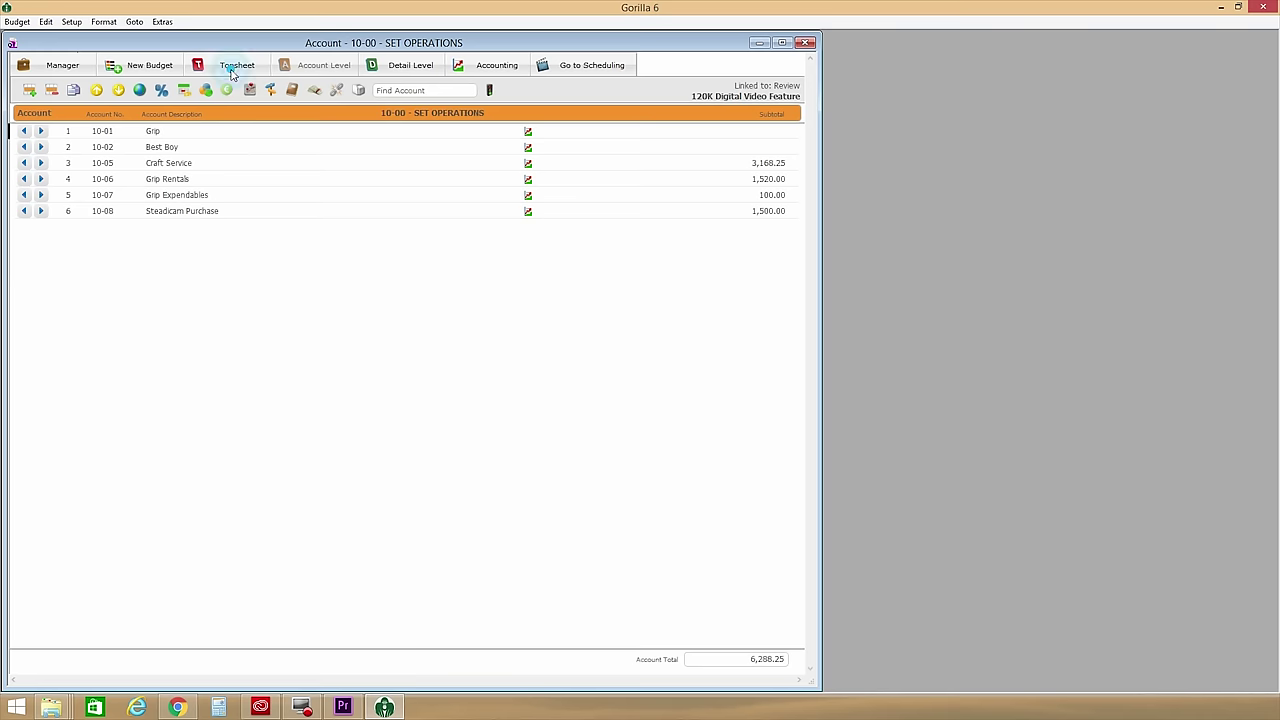
# From the Topsheet, open the 10-00 Set Operations account via its 10-01 Grip row.
pyautogui.click(234, 71)
pyautogui.doubleClick(884, 206)
# Preview the Global Groups, Fringes and Groups setups, ending on the USD base currency setup.
pyautogui.click(137, 90)
pyautogui.click(184, 91)
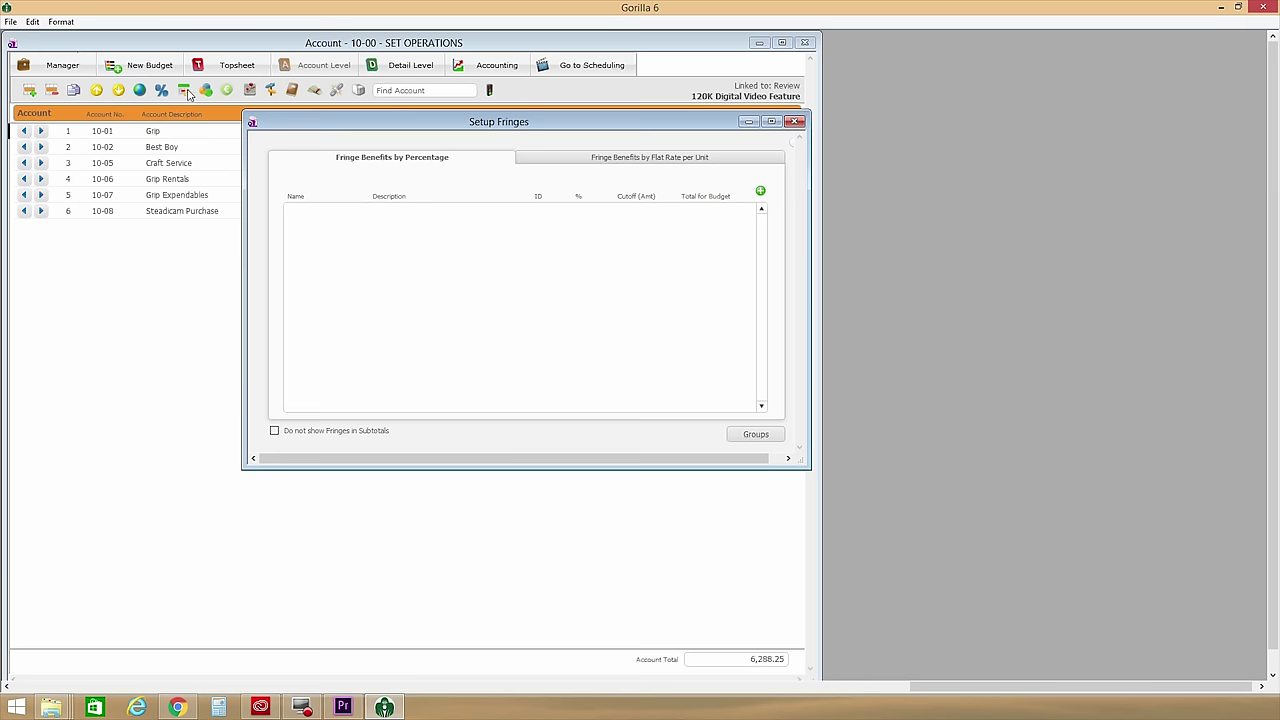
pyautogui.click(206, 91)
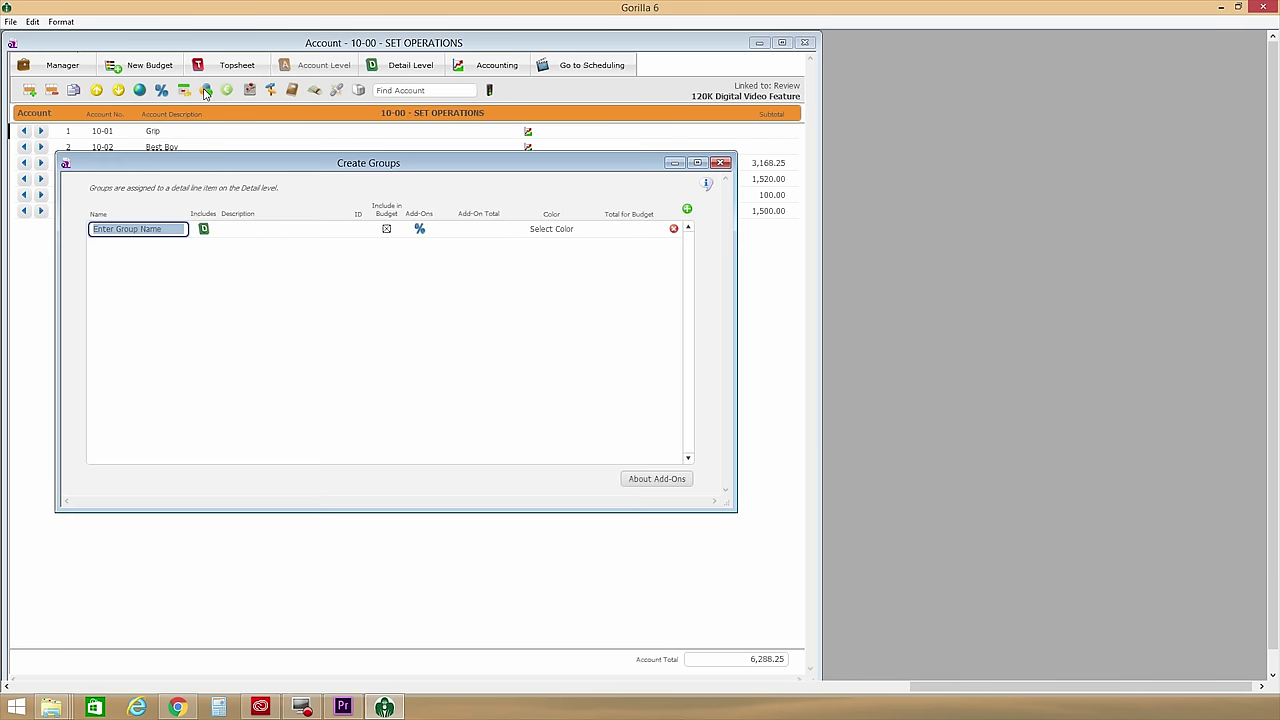
pyautogui.click(227, 91)
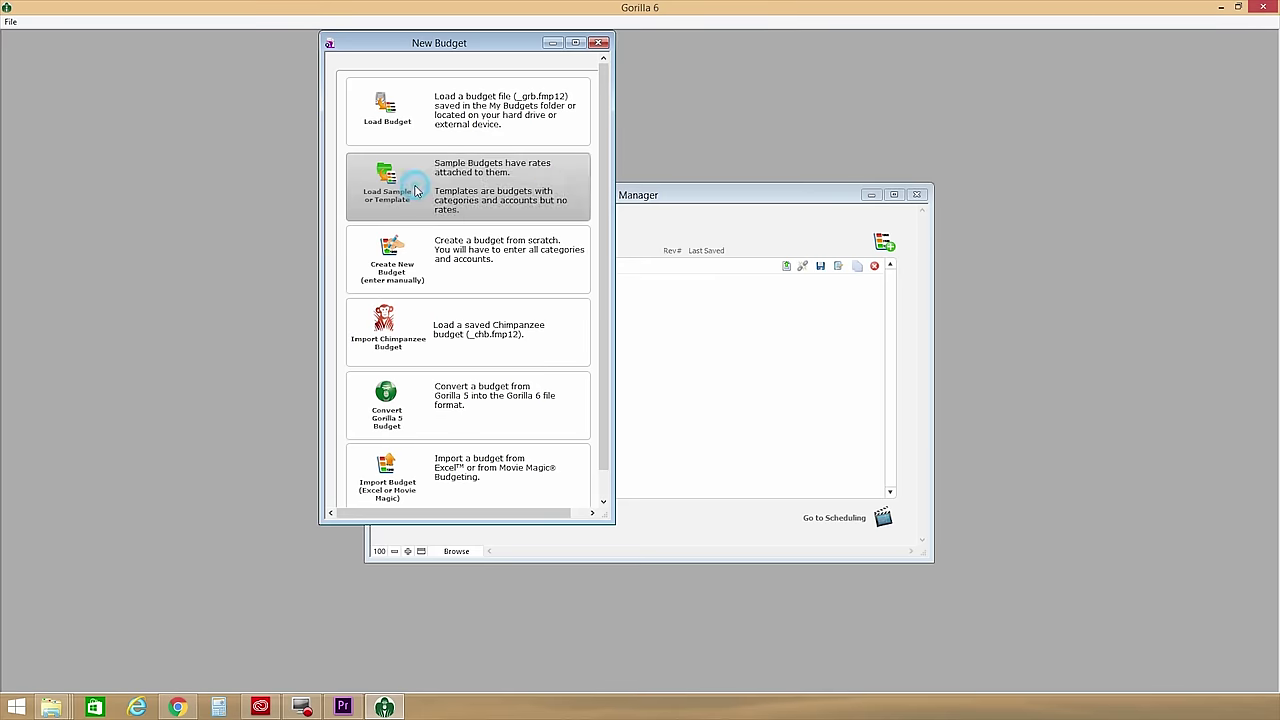
# Load the 120K Digital Video Feature from the Studio Budgets samples and open Apply a Credit.
pyautogui.click(395, 185)
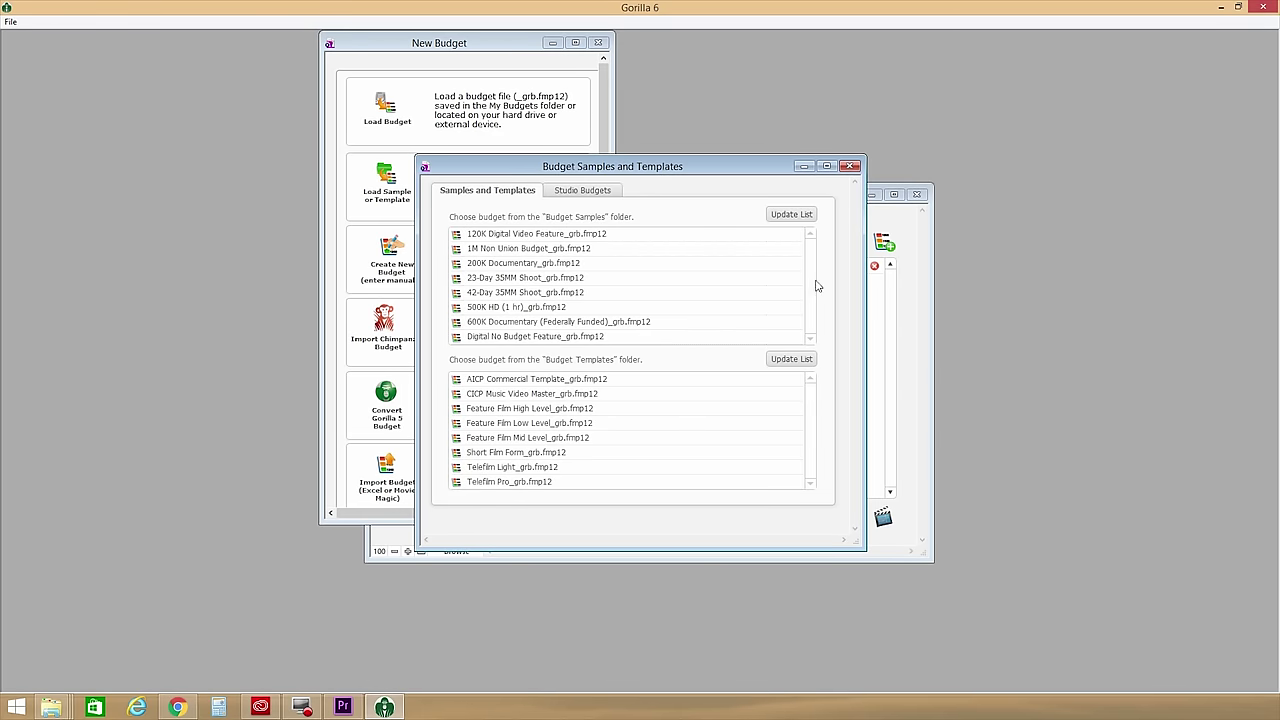
pyautogui.click(598, 190)
pyautogui.moveTo(812, 280); pyautogui.dragTo(820, 394)
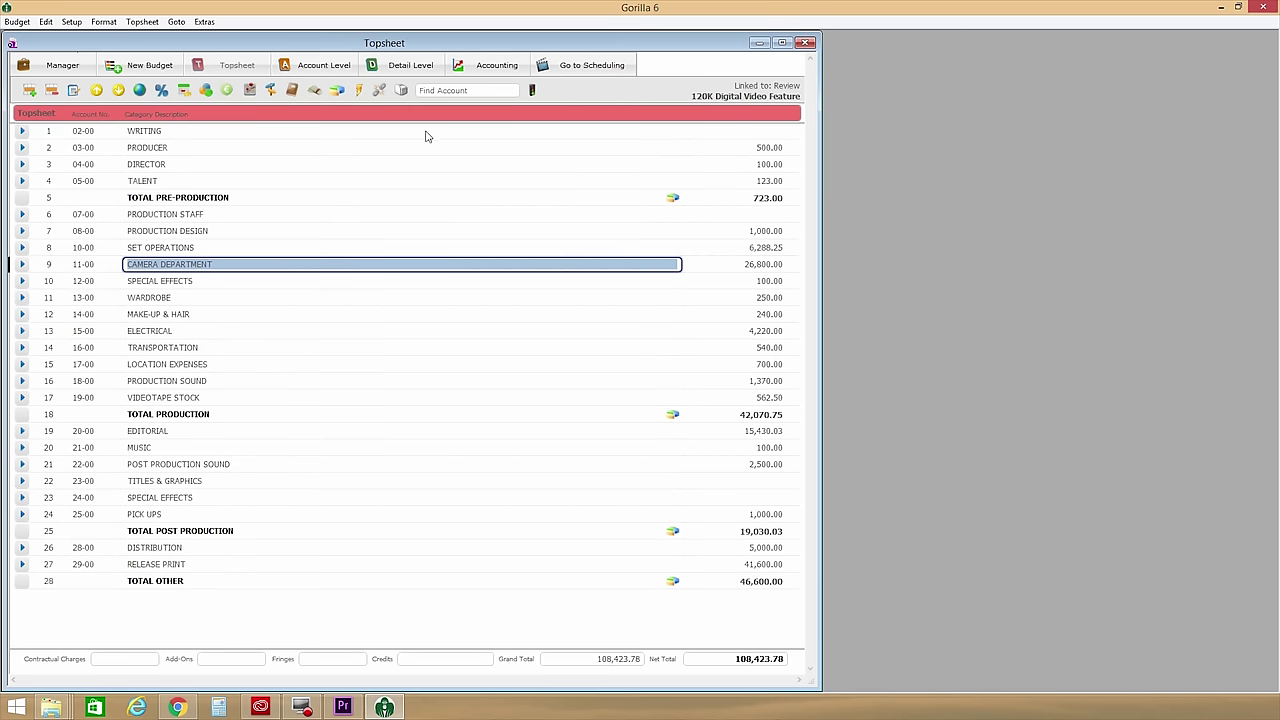
pyautogui.click(314, 91)
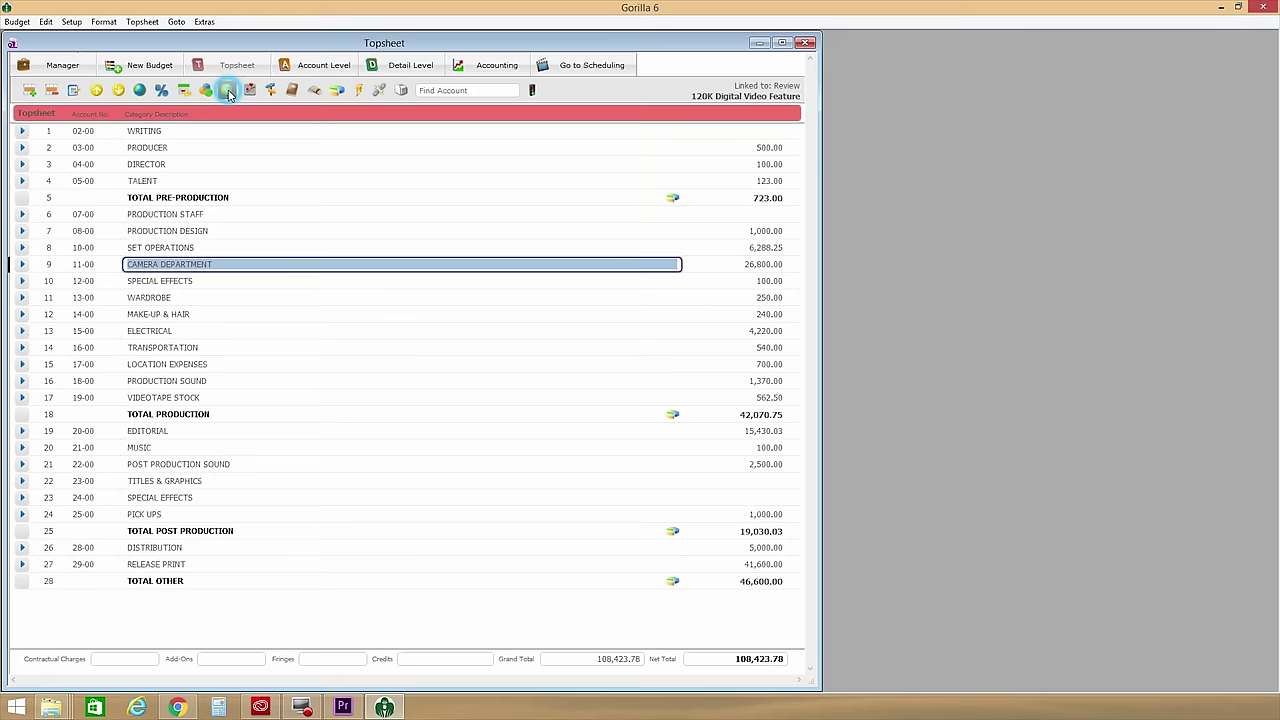
# Add a new conversion currency row in the budget's currency setup.
pyautogui.click(228, 92)
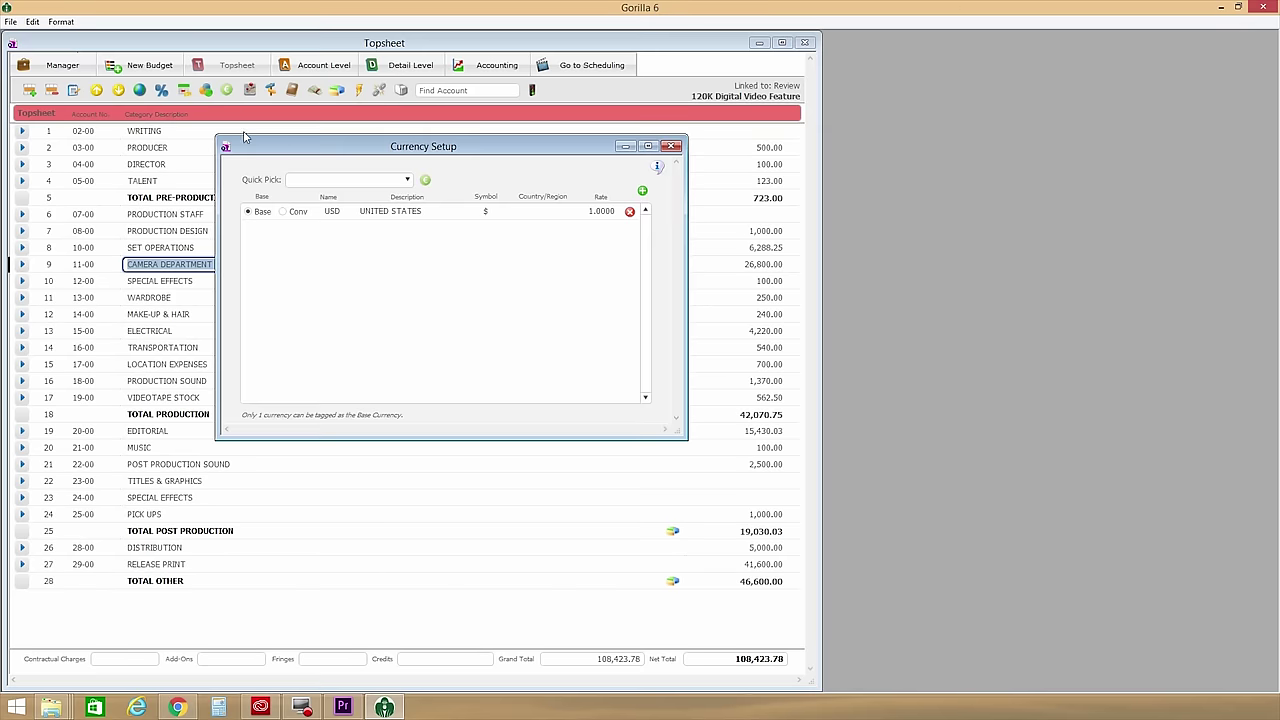
pyautogui.click(642, 190)
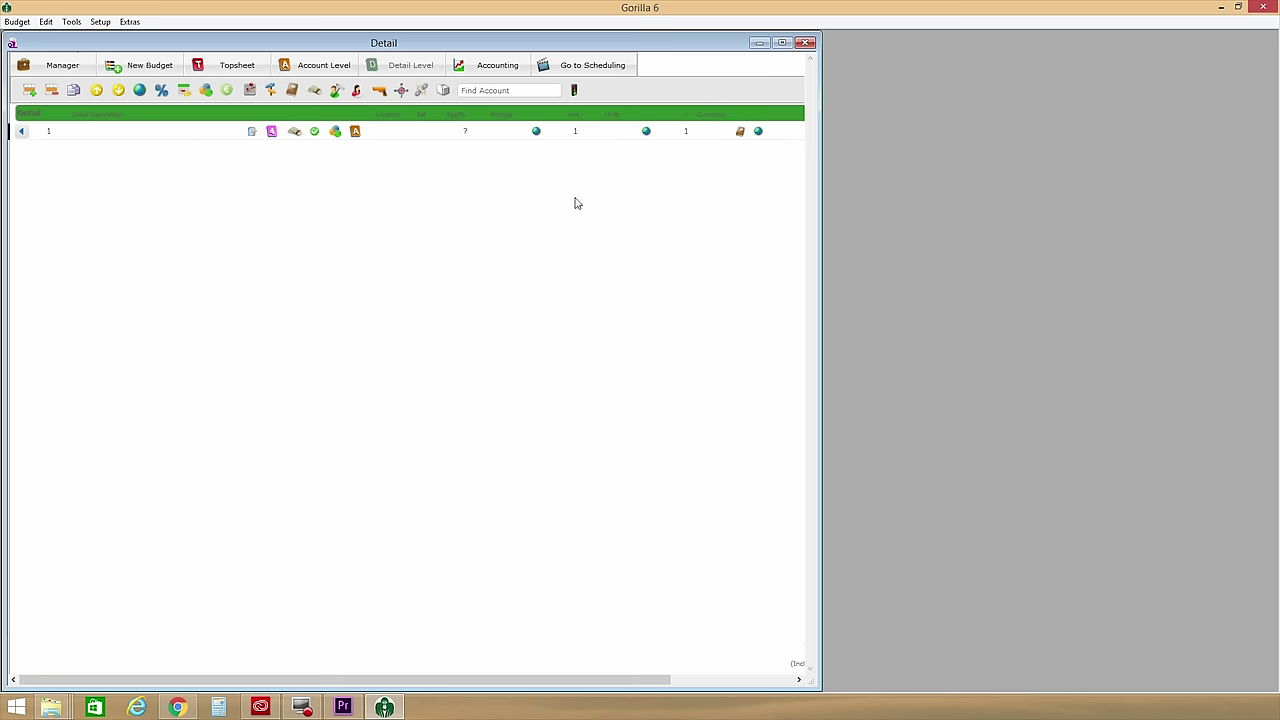
# Check the Import Actors dialog, close it without importing, then try Import Crew.
pyautogui.click(360, 91)
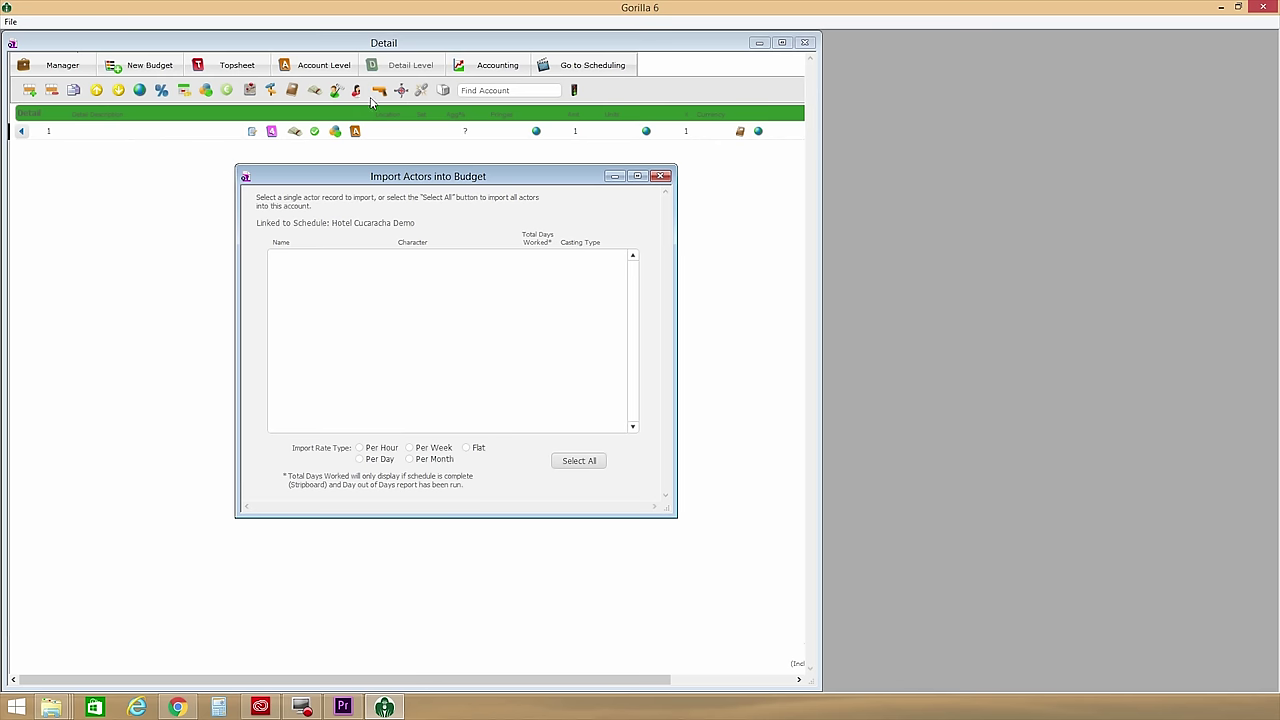
pyautogui.click(660, 176)
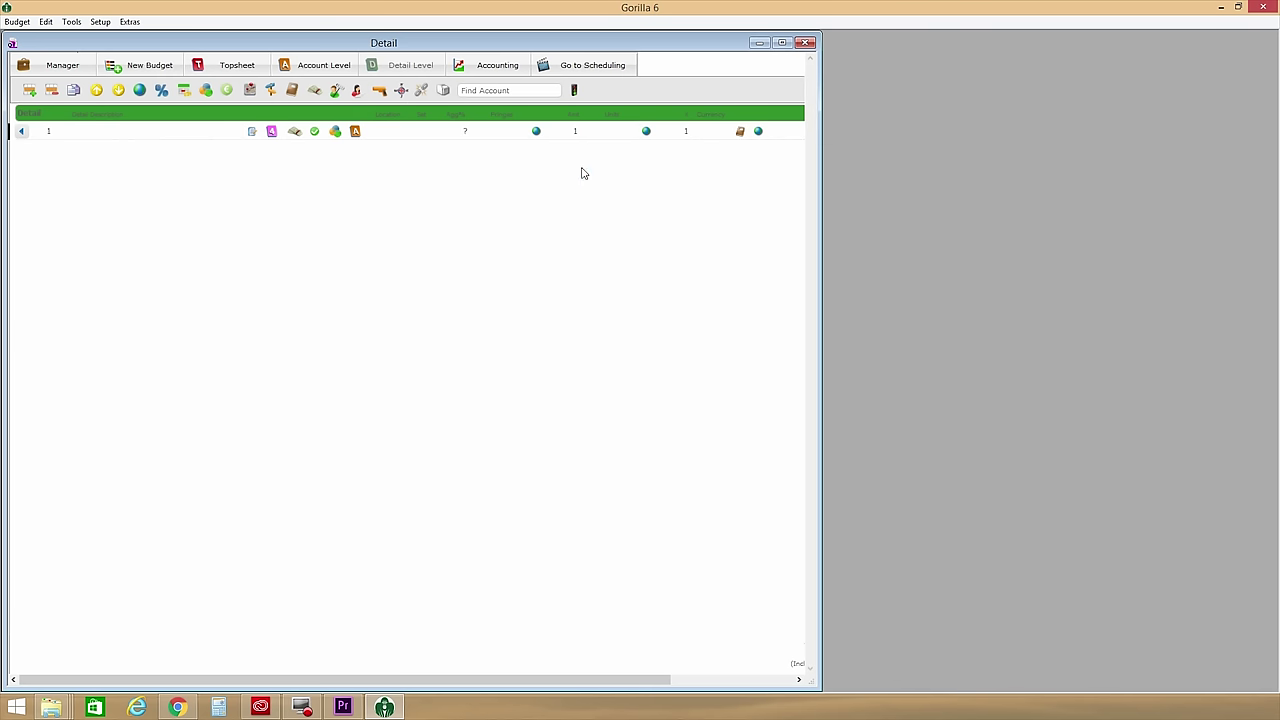
pyautogui.click(337, 92)
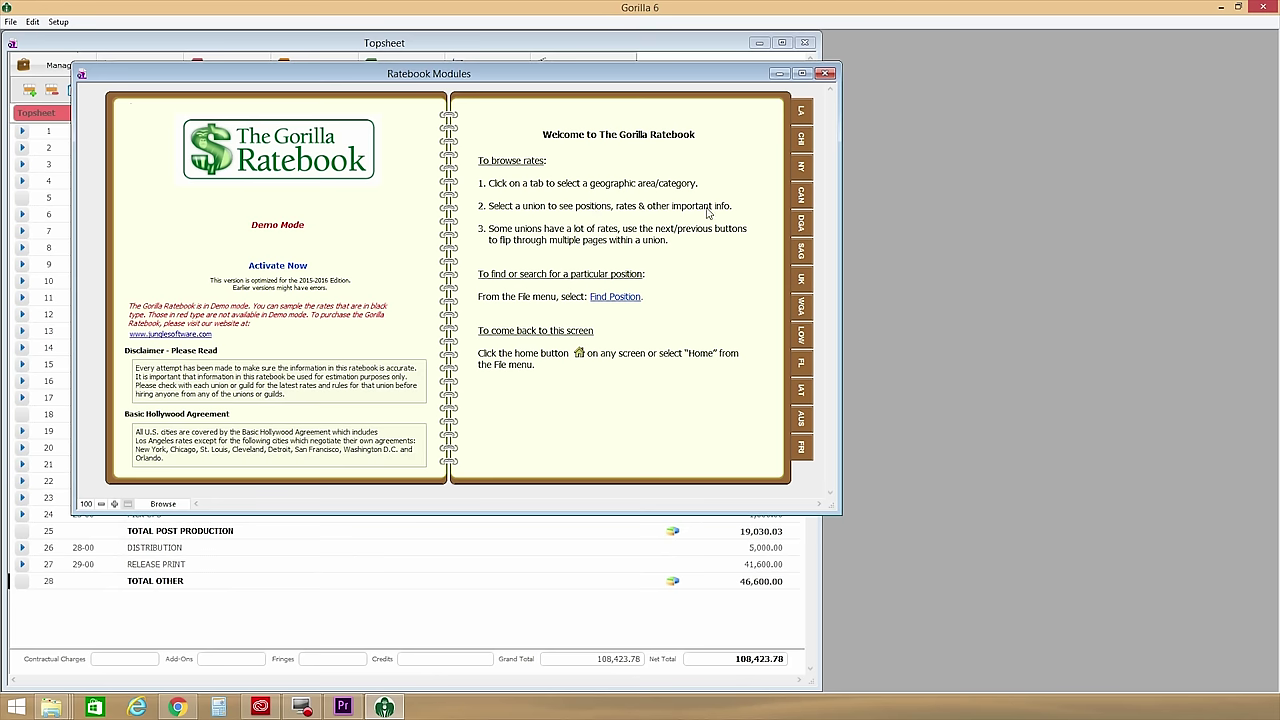
# View the Ratebook's Canada and Los Angeles union rates, then browse the Training Videos list.
pyautogui.click(801, 198)
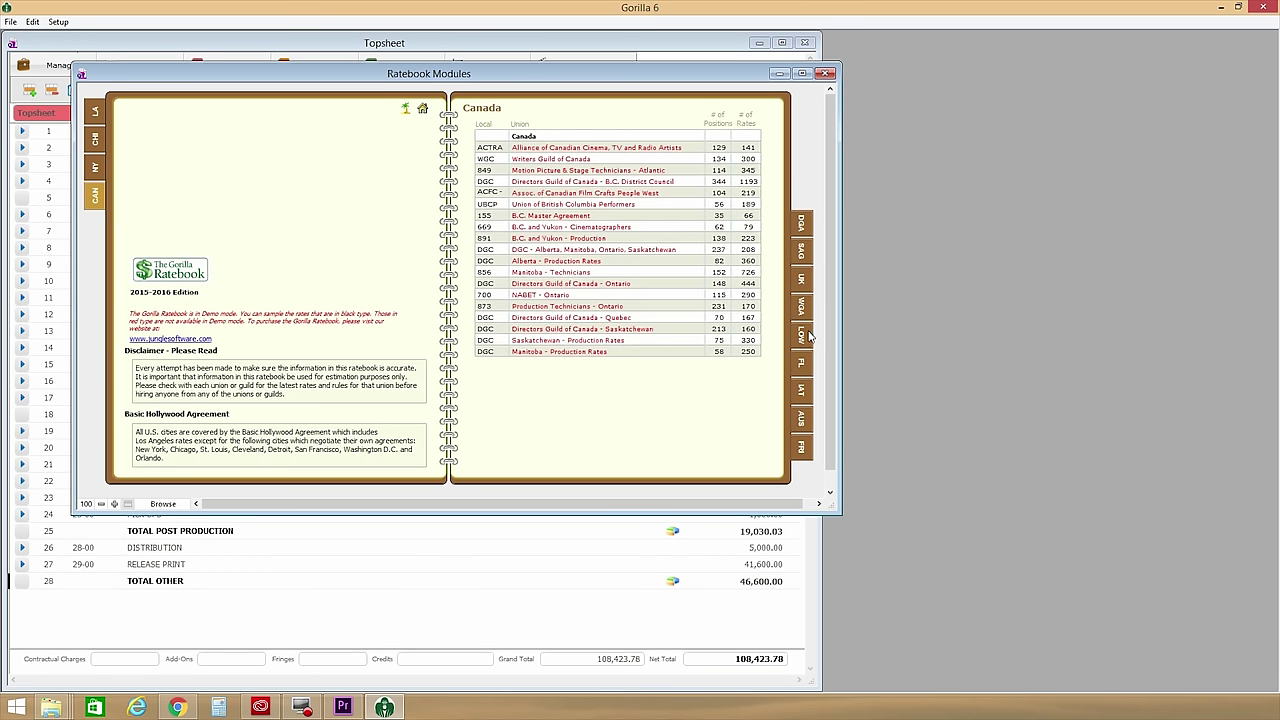
pyautogui.click(95, 115)
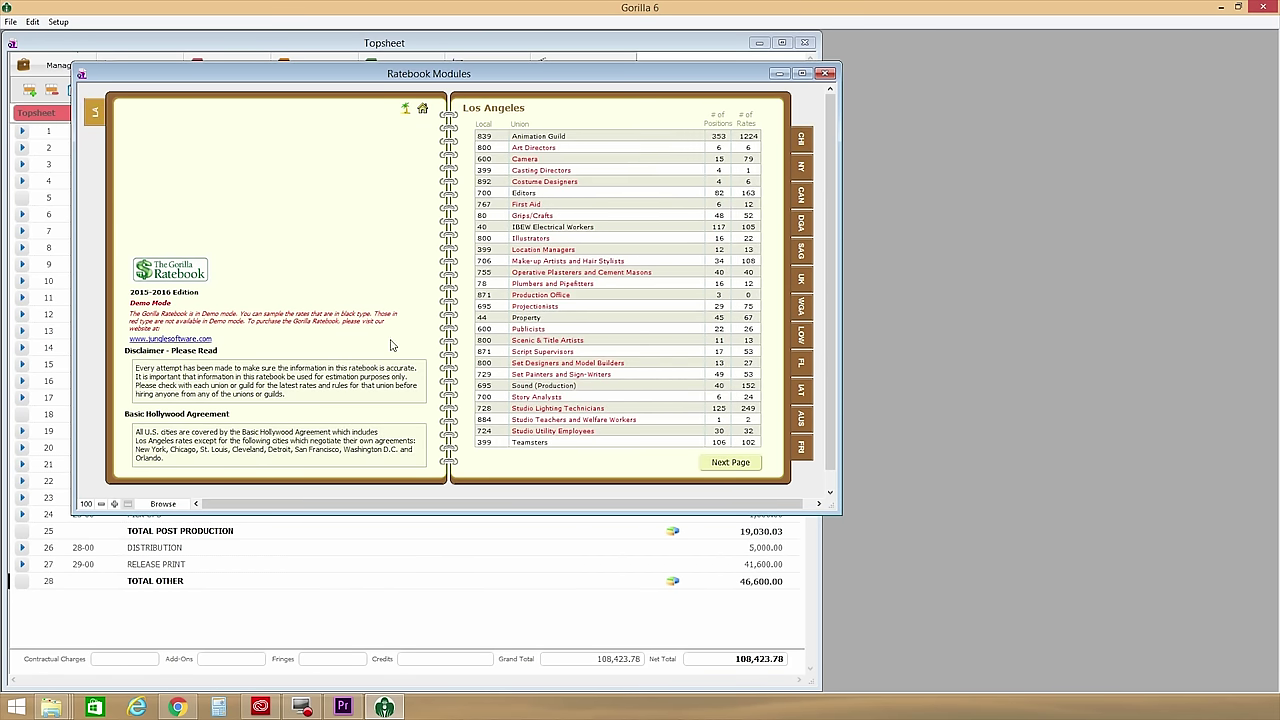
pyautogui.click(205, 21)
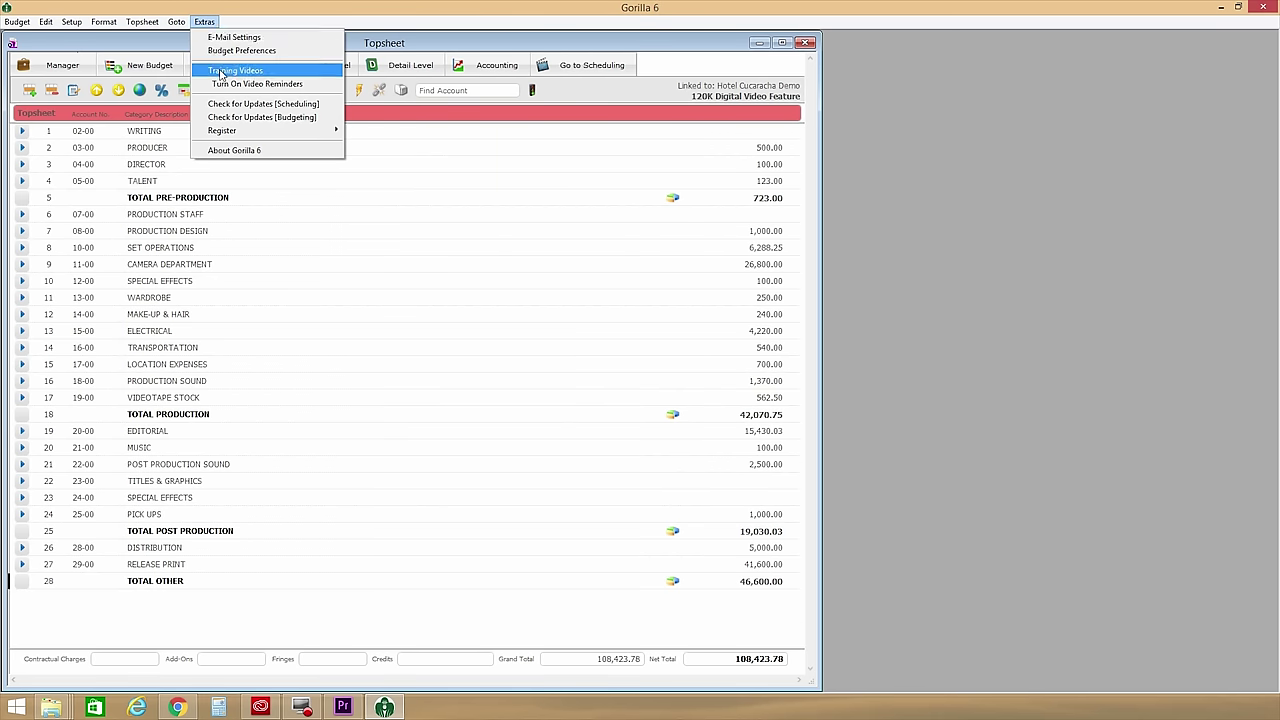
pyautogui.click(225, 66)
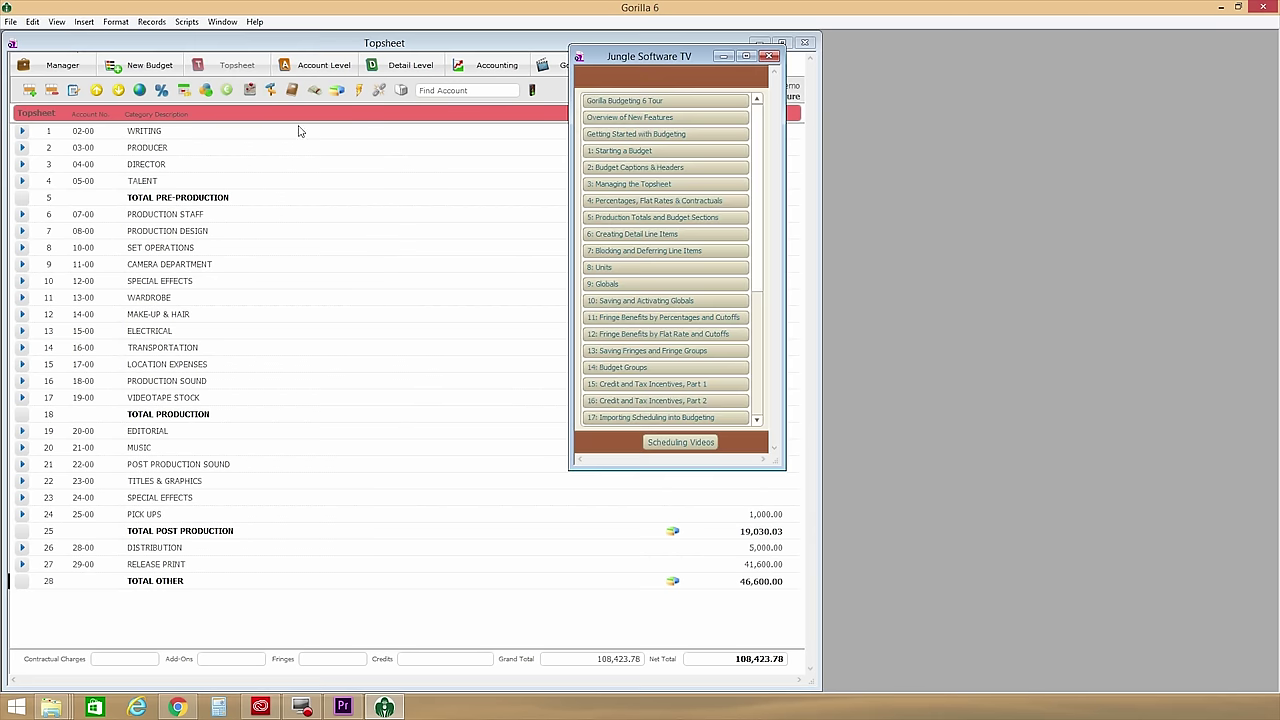
pyautogui.moveTo(757, 197); pyautogui.dragTo(770, 342)
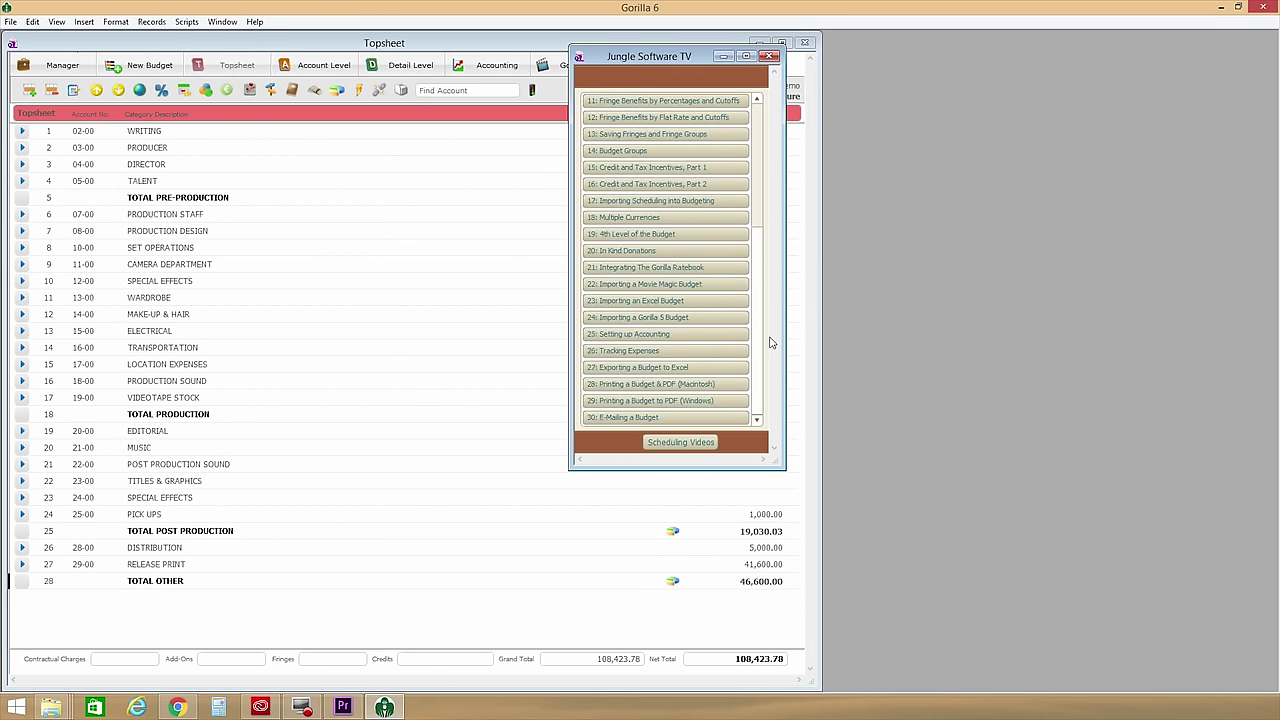